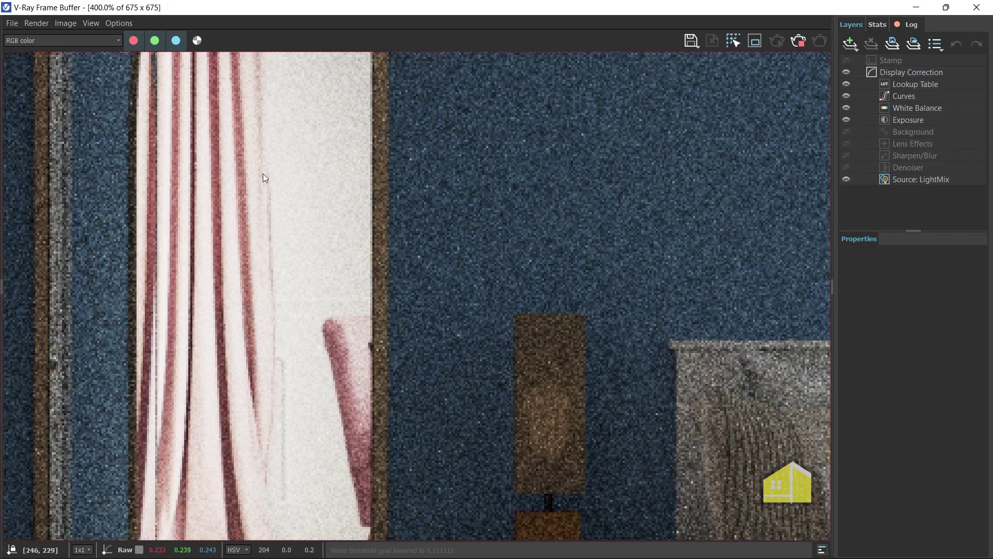
# Examine the bedroom model from outside and through its open front side.
pyautogui.scroll(-2, 262, 230)
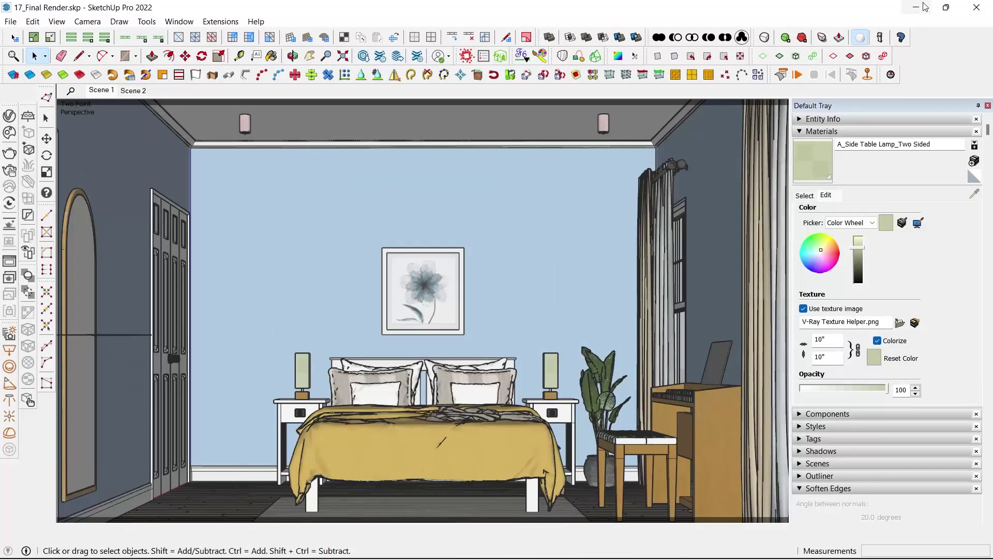
pyautogui.scroll(-5, 362, 315)
pyautogui.moveTo(362, 317); pyautogui.dragTo(316, 362, button='middle')
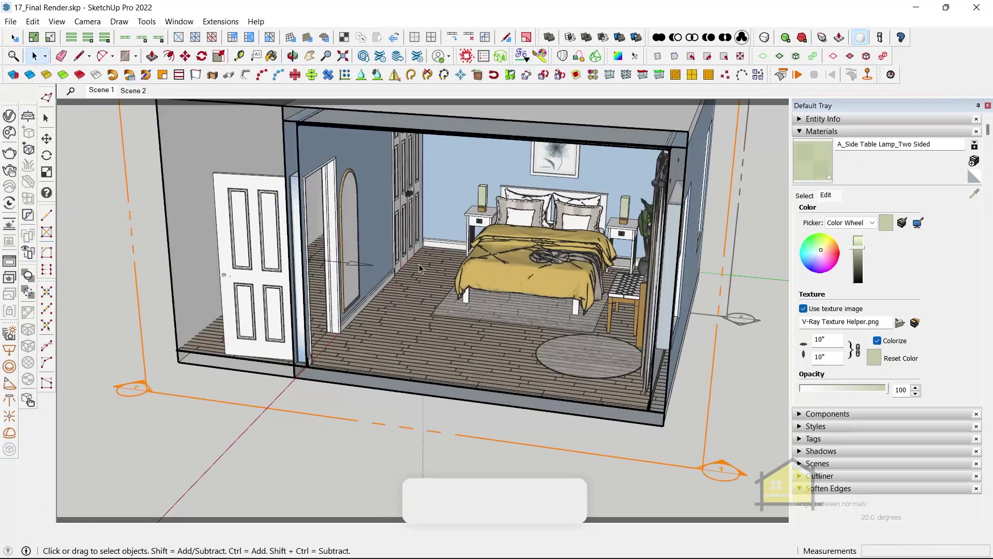
pyautogui.scroll(3, 413, 273)
pyautogui.moveTo(413, 272); pyautogui.dragTo(205, 433, button='middle')
pyautogui.moveTo(288, 391); pyautogui.dragTo(224, 417, button='middle')
pyautogui.scroll(-3, 237, 368)
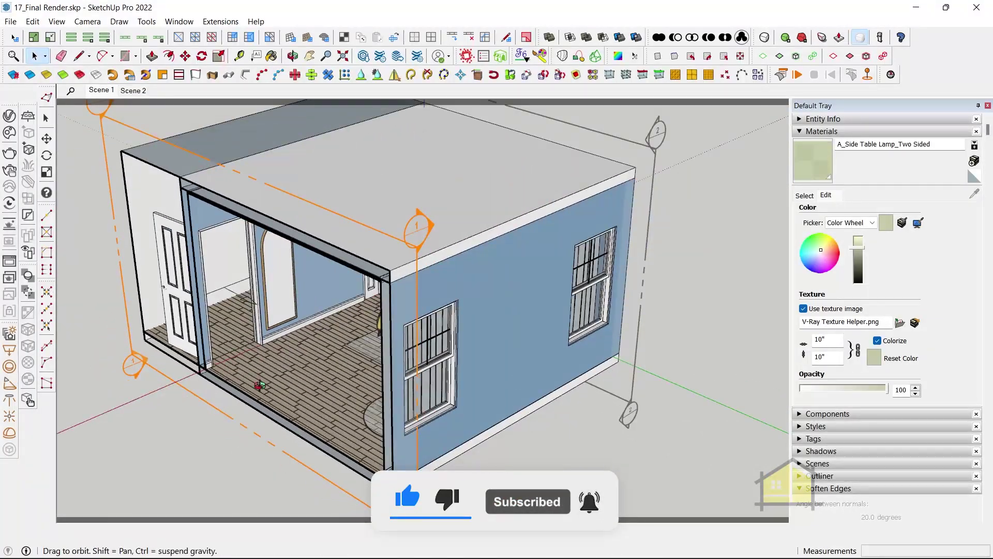
pyautogui.moveTo(259, 385); pyautogui.dragTo(385, 356, button='middle')
pyautogui.scroll(2, 326, 348)
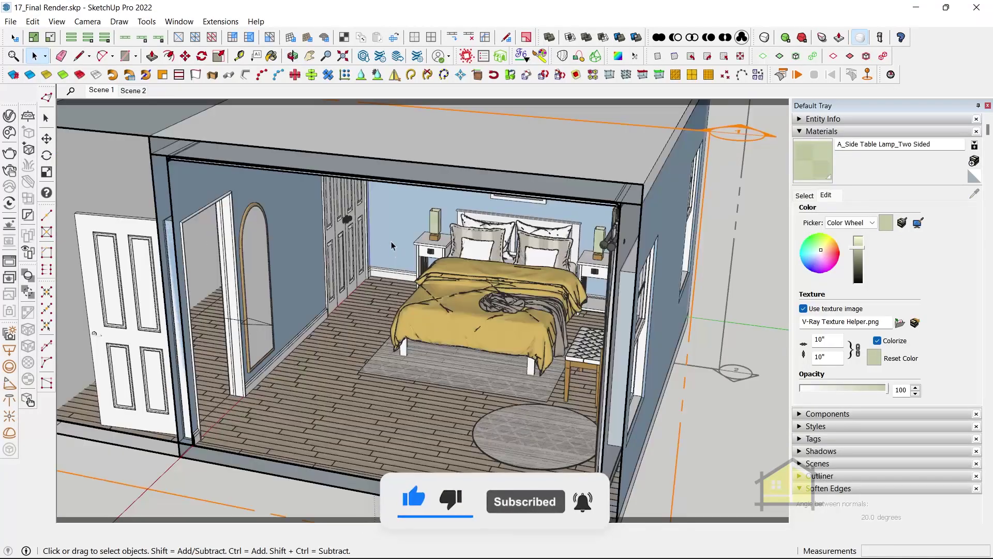
# Select the arched mirror beside the door opening and sample the material of its glass.
pyautogui.scroll(5, 212, 253)
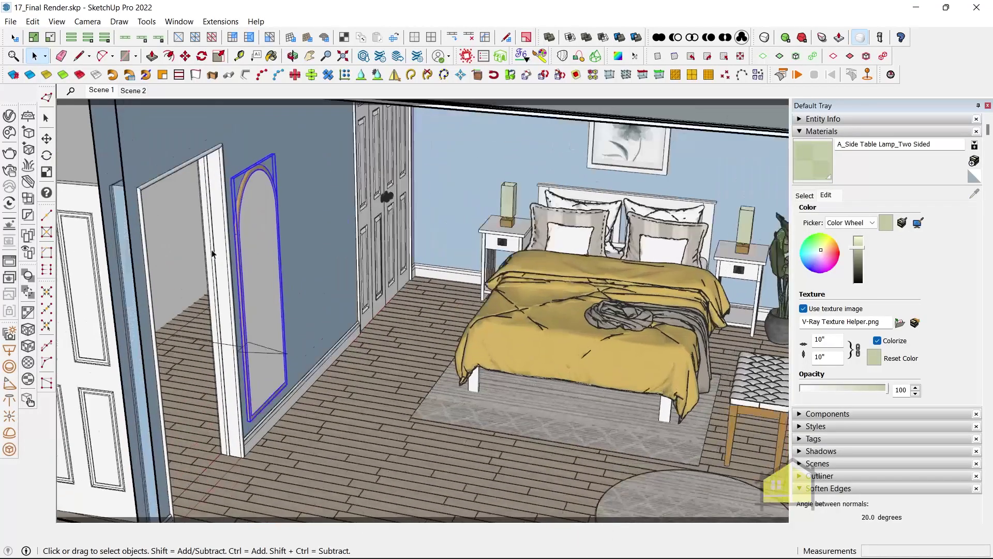
pyautogui.scroll(3, 213, 255)
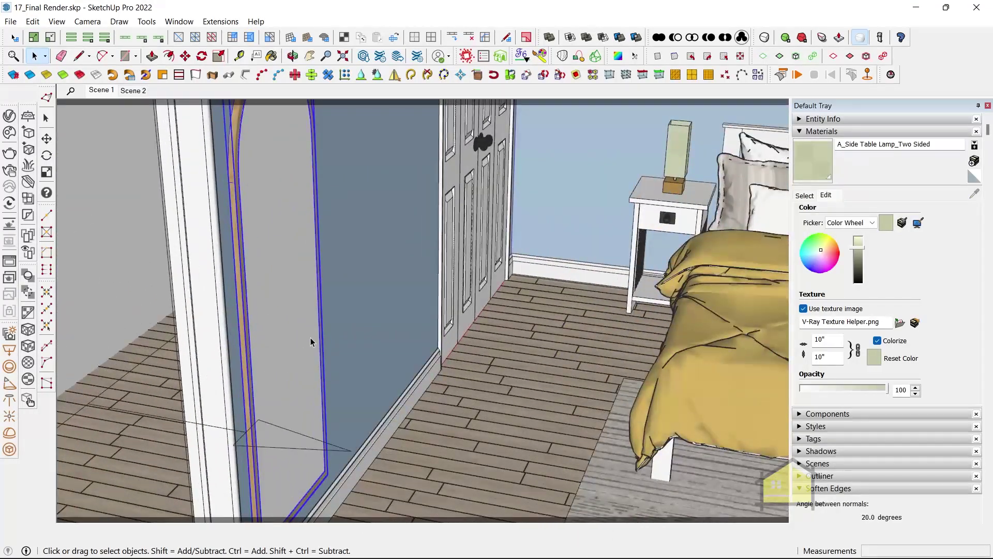
pyautogui.moveTo(310, 338); pyautogui.dragTo(228, 288, button='middle')
pyautogui.scroll(-2, 226, 282)
pyautogui.keyDown('alt'); pyautogui.click(205, 226); pyautogui.keyUp('alt')
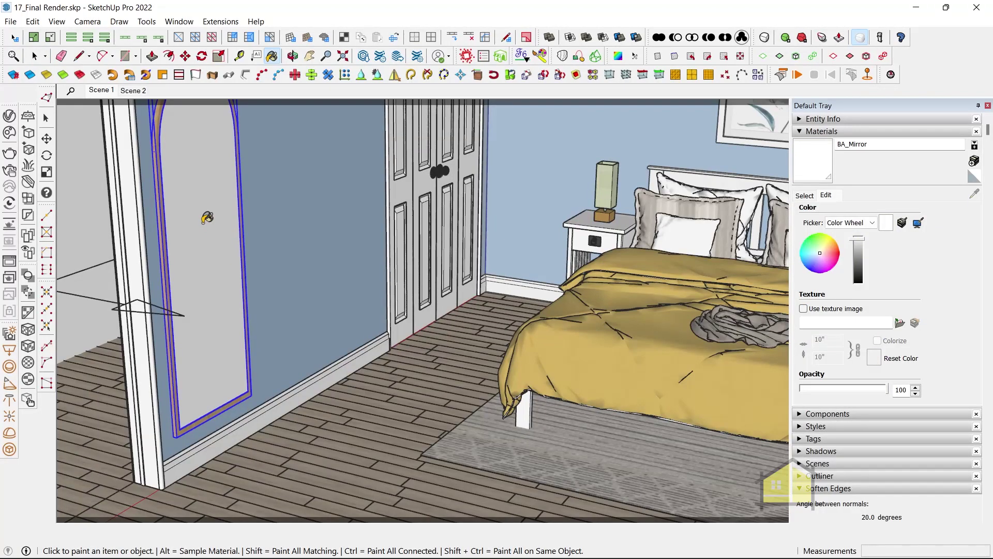
# Review the BA_Mirror material's diffuse and reflection settings in the V-Ray Asset Editor.
pyautogui.click(8, 115)
pyautogui.click(593, 313)
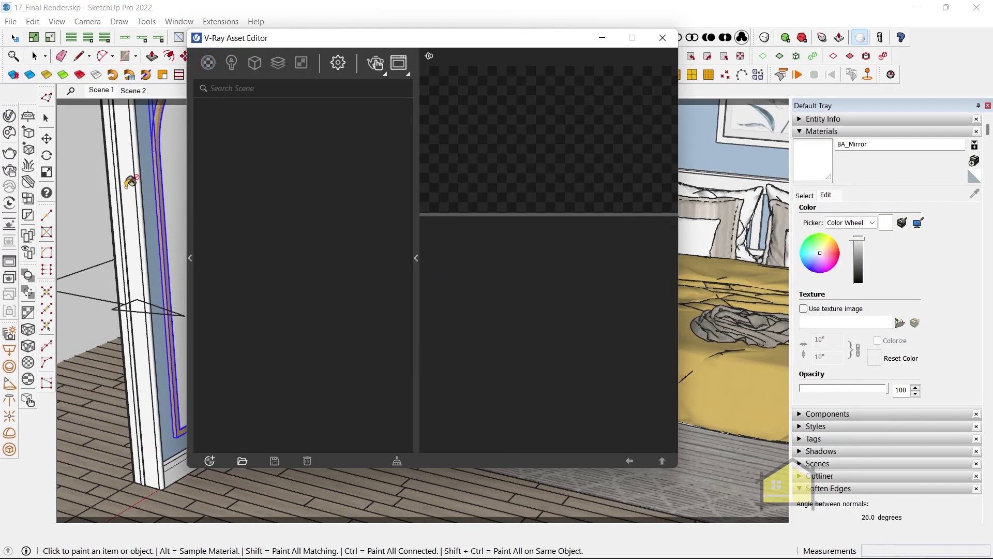
pyautogui.moveTo(129, 182); pyautogui.dragTo(144, 190, button='middle')
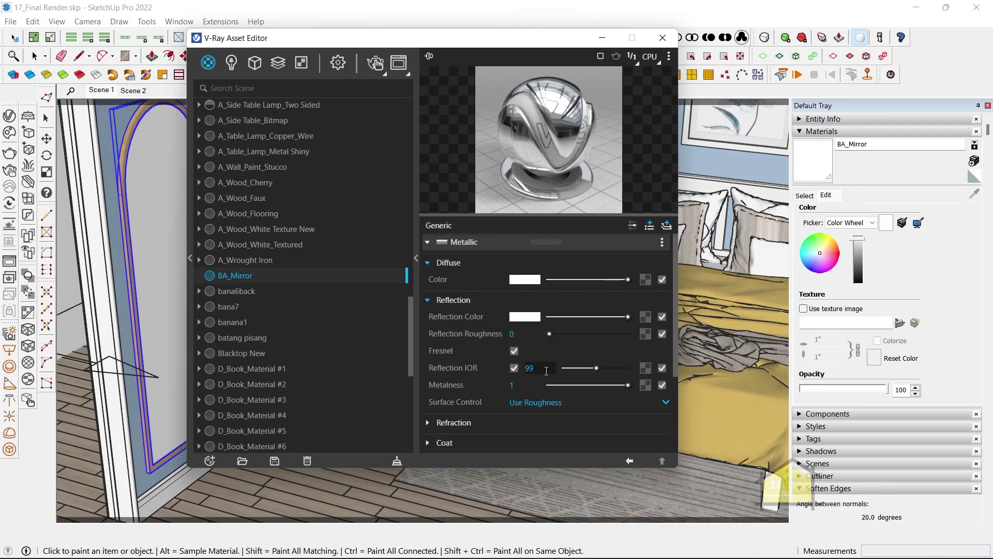
pyautogui.scroll(-3, 520, 362)
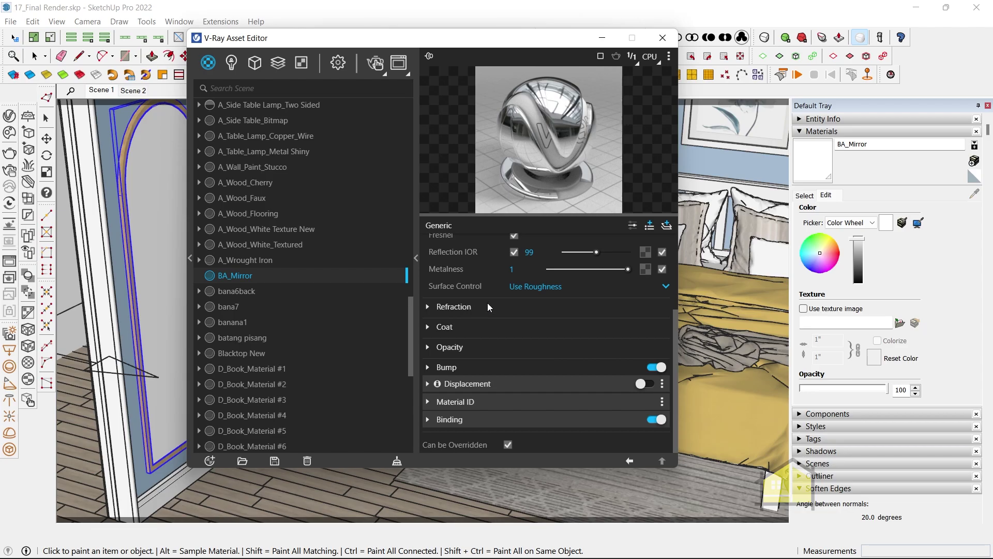
pyautogui.scroll(3, 488, 306)
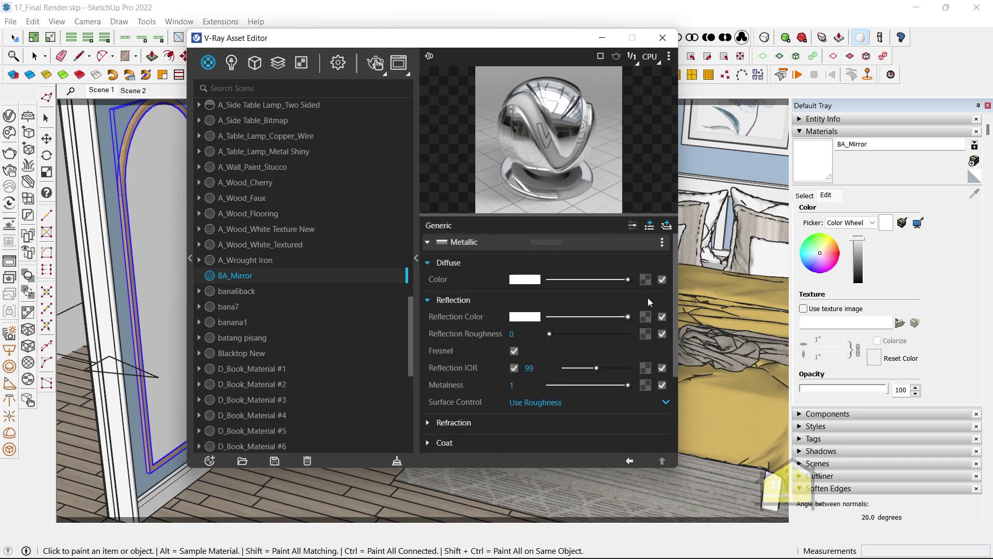
pyautogui.click(663, 38)
# Copy the arched mirror from the side wall about 1' 10" into the room.
pyautogui.moveTo(332, 199); pyautogui.dragTo(331, 310, button='middle')
pyautogui.press('space')
pyautogui.scroll(2, 171, 259)
pyautogui.press('m')
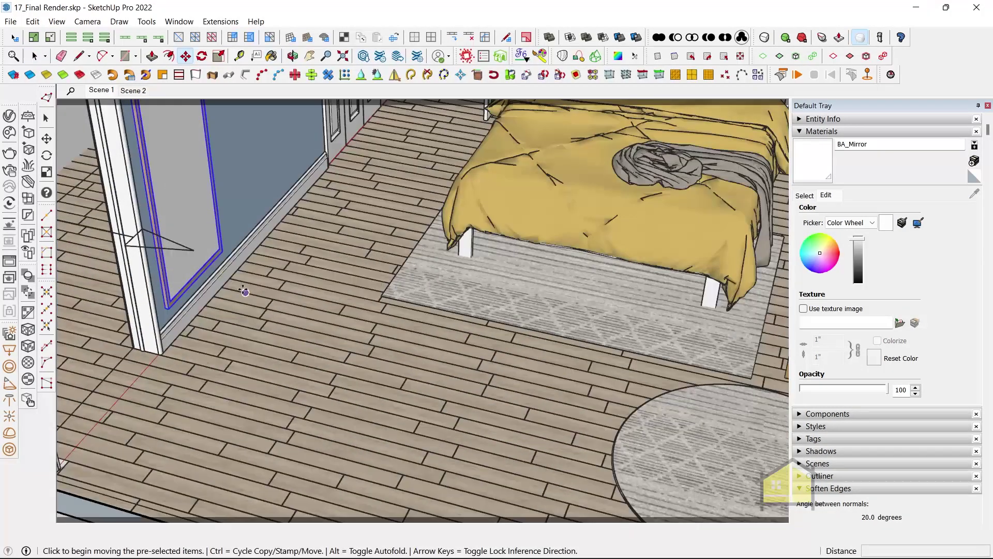
pyautogui.click(245, 293)
pyautogui.press('ctrl')
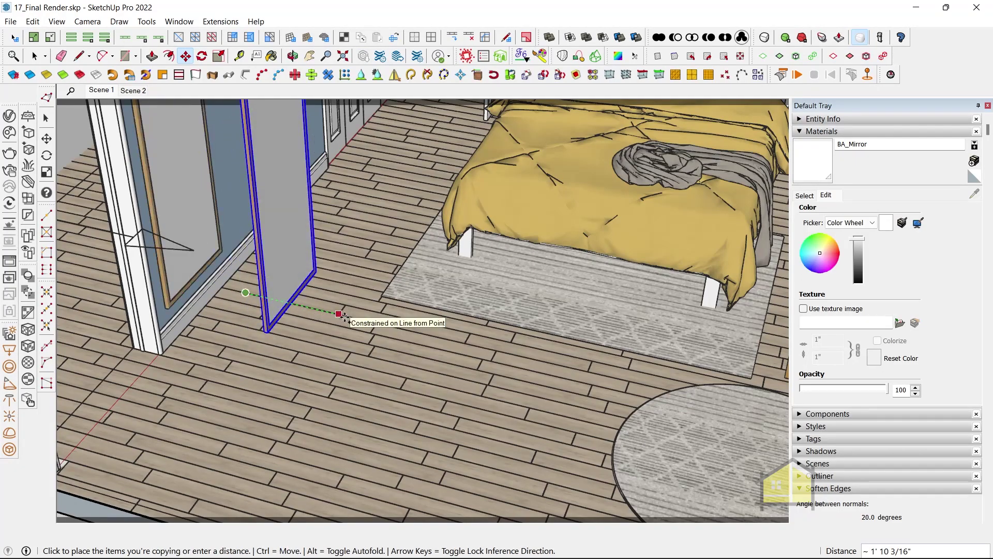
pyautogui.moveTo(339, 314); pyautogui.dragTo(331, 316, button='middle')
# Rotate the mirror copy 90 degrees on the floor plane so it faces the room's open side.
pyautogui.scroll(3, 328, 320)
pyautogui.write('q')
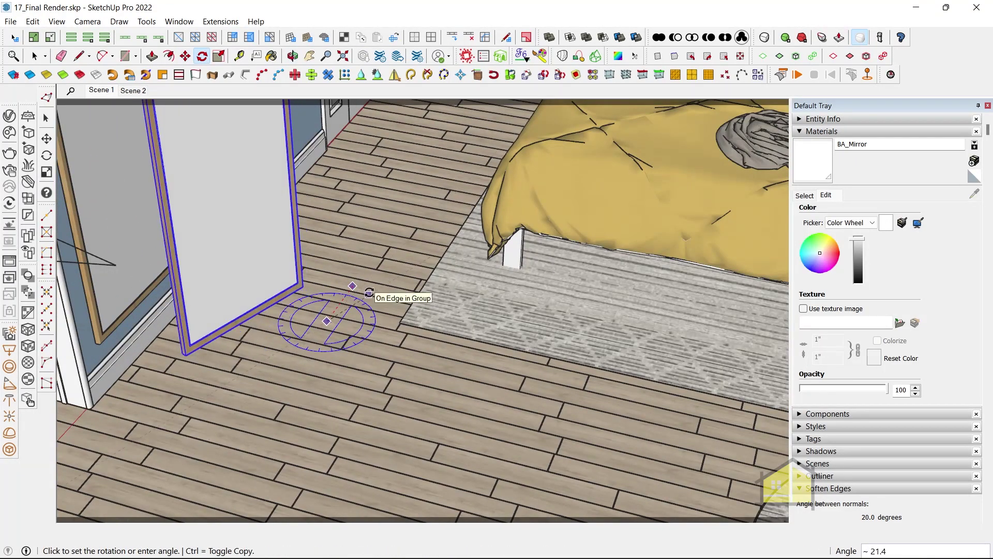
pyautogui.write('90')
pyautogui.press('Return')
pyautogui.press('space')
# Move the rotated mirror copy back through the room to the wall behind the bed.
pyautogui.press('m')
pyautogui.click(305, 270)
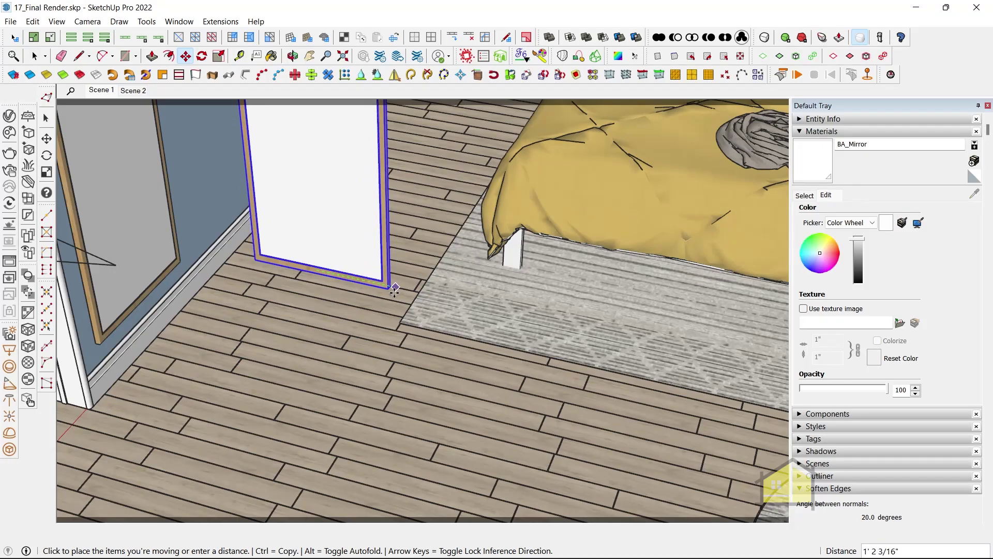
pyautogui.scroll(3, 391, 285)
pyautogui.click(348, 289)
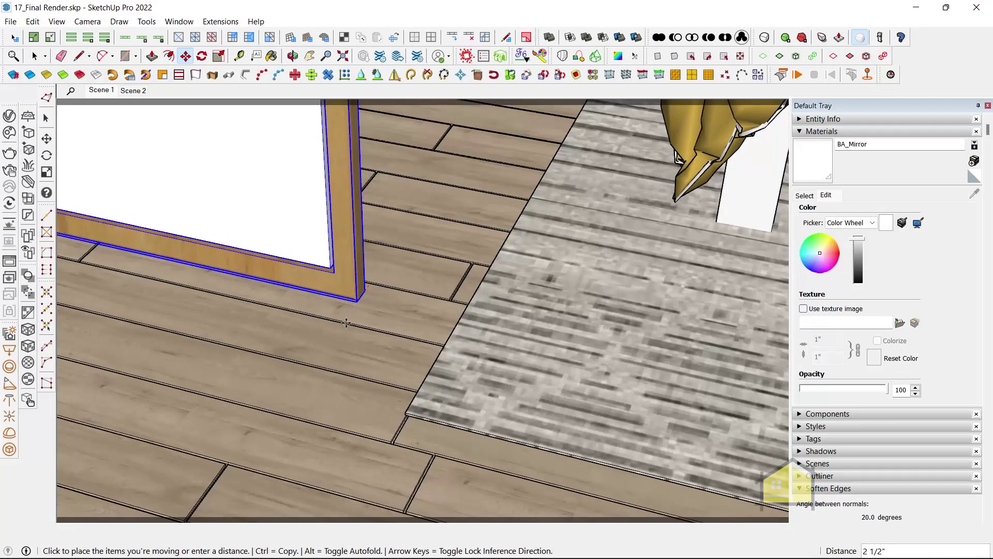
pyautogui.scroll(-2, 357, 300)
pyautogui.scroll(-3, 367, 324)
pyautogui.moveTo(370, 344); pyautogui.dragTo(391, 268, button='middle')
pyautogui.scroll(-2, 385, 268)
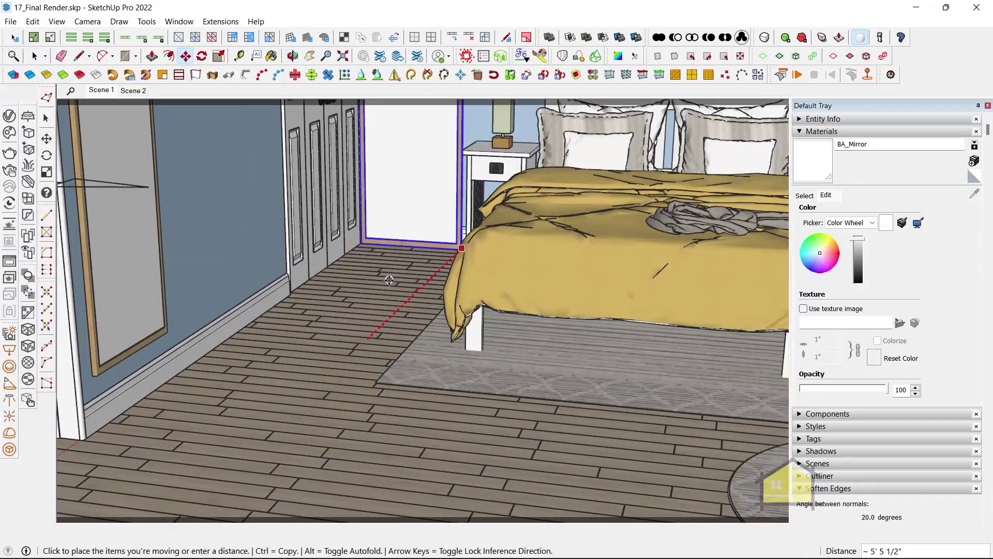
pyautogui.moveTo(445, 155); pyautogui.dragTo(478, 235, button='middle')
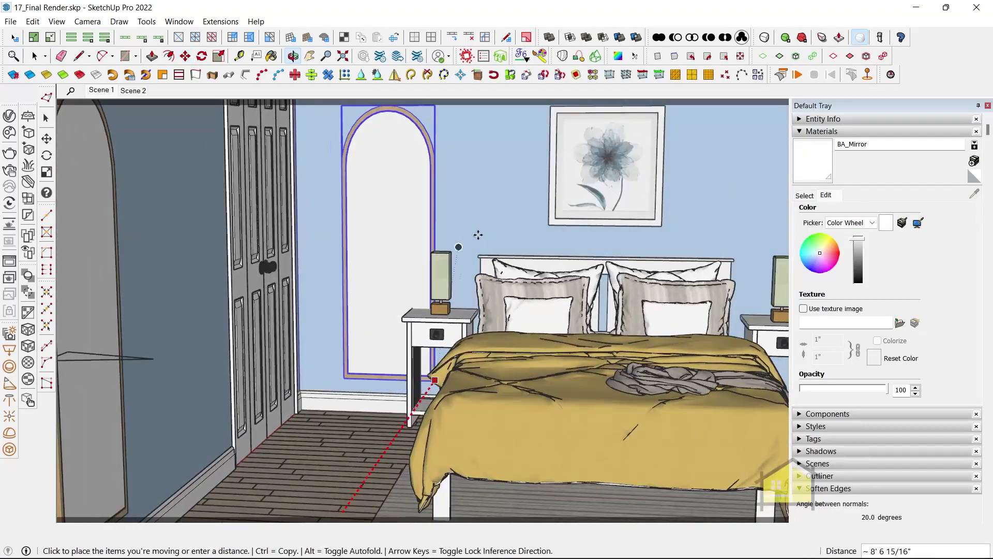
pyautogui.click(482, 198)
# Shift the mirror copy along the back wall into the gap between the closet doors and the nightstand.
pyautogui.moveTo(424, 265); pyautogui.dragTo(440, 247, button='middle')
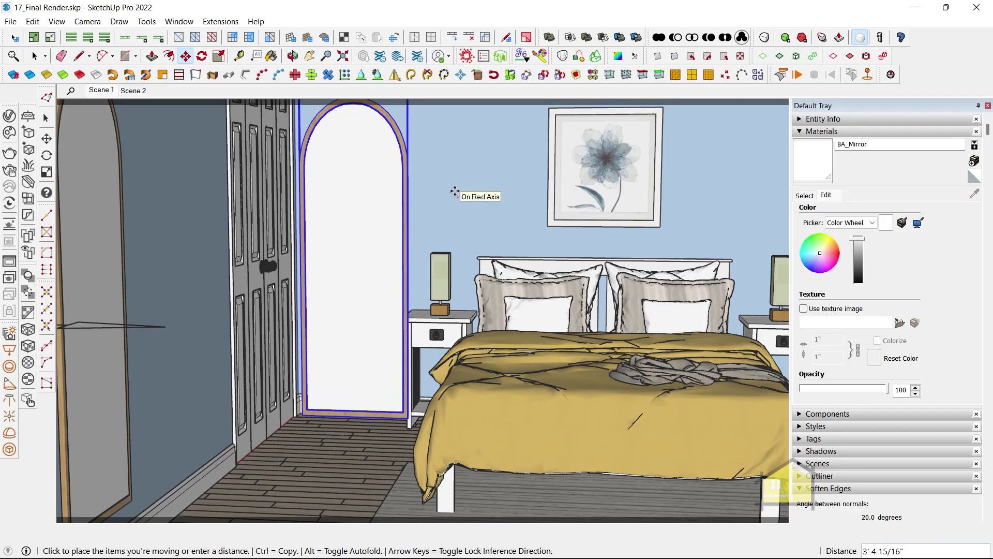
pyautogui.press('Left')
pyautogui.click(437, 186)
pyautogui.press('space')
pyautogui.scroll(-4, 424, 270)
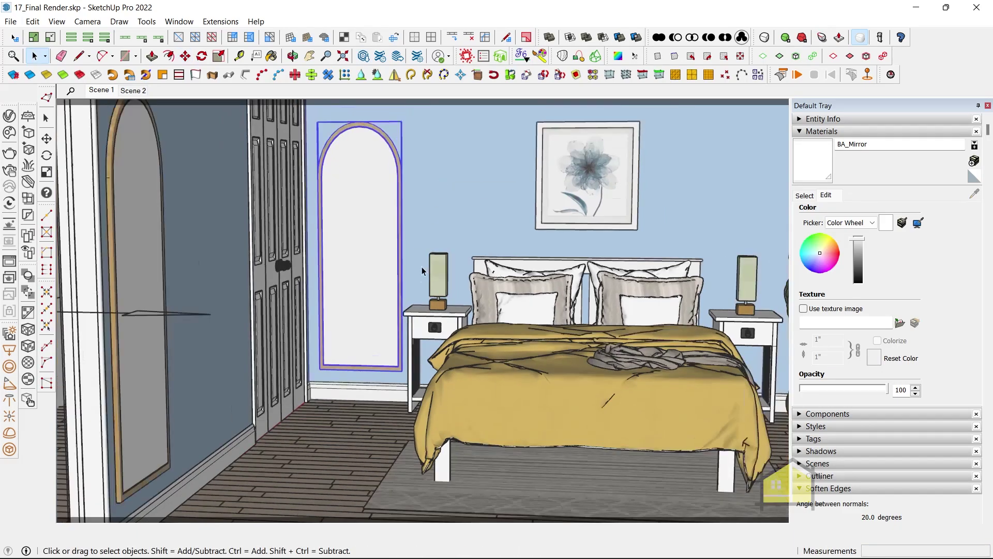
# Set the render output's aspect ratio to 1:1 - Square in the V-Ray settings.
pyautogui.moveTo(422, 320); pyautogui.dragTo(459, 310, button='middle')
pyautogui.scroll(4, 371, 317)
pyautogui.moveTo(377, 317); pyautogui.dragTo(324, 350, button='middle')
pyautogui.press('space')
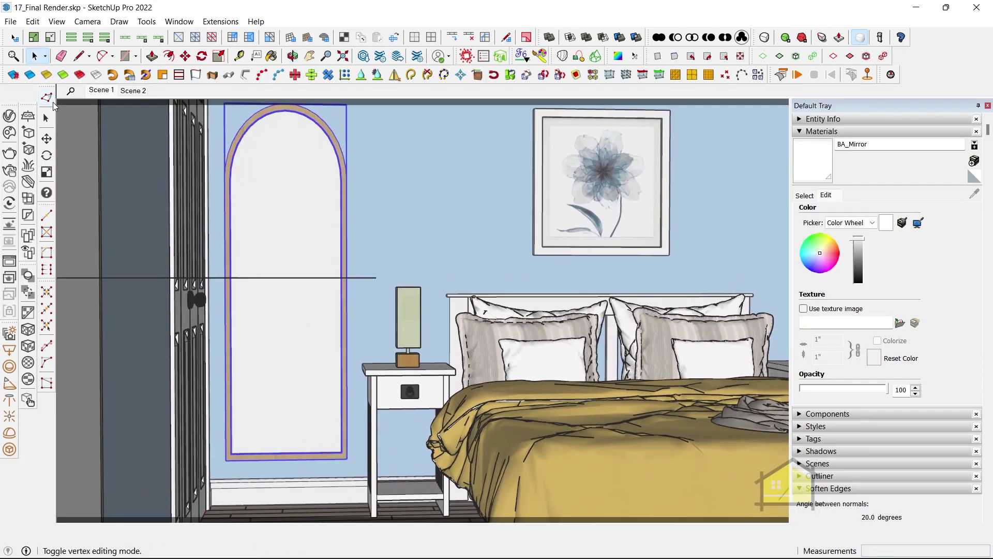
pyautogui.click(11, 116)
pyautogui.click(339, 64)
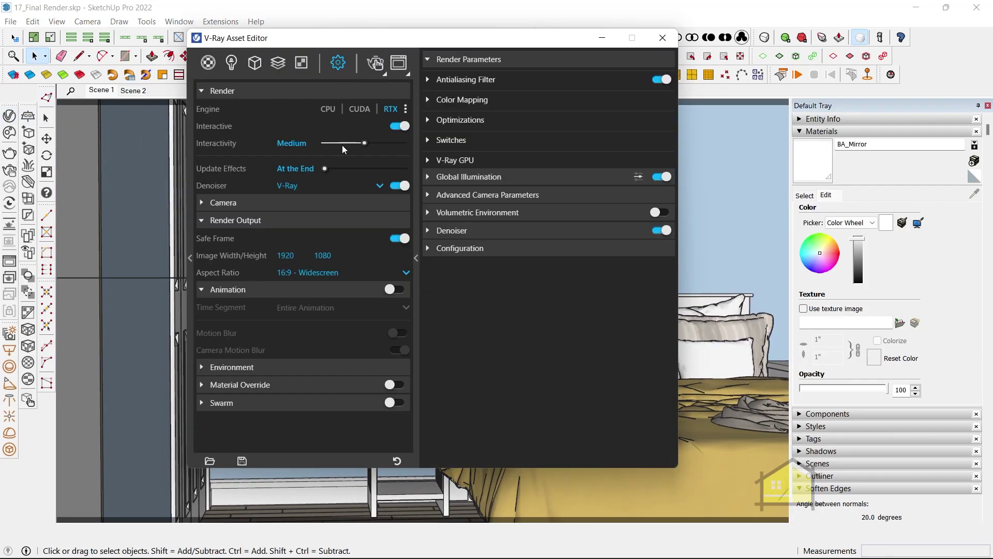
pyautogui.click(295, 273)
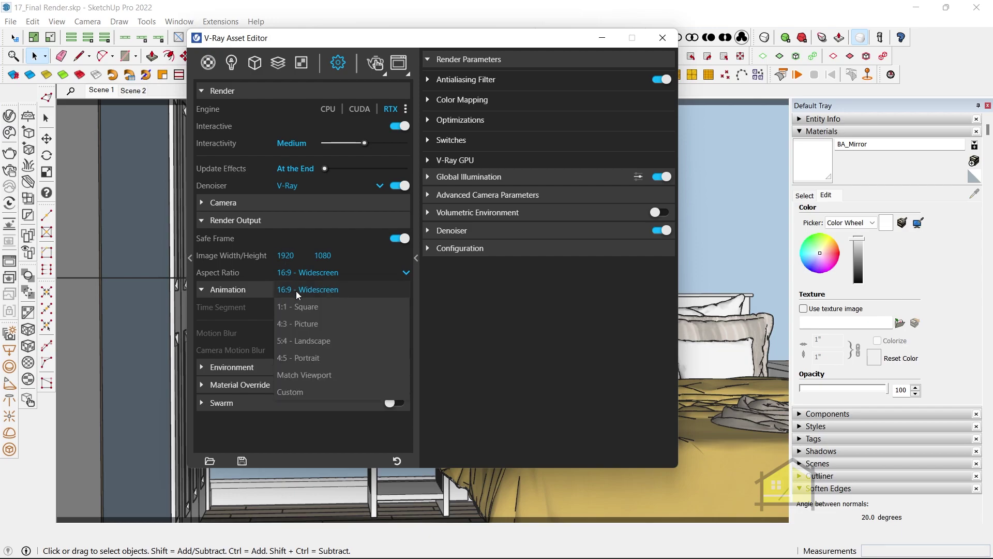
pyautogui.click(299, 311)
pyautogui.click(663, 38)
# Frame the new mirror, nightstand and bed within the square safe frame using a 20-degree field of view.
pyautogui.scroll(2, 361, 318)
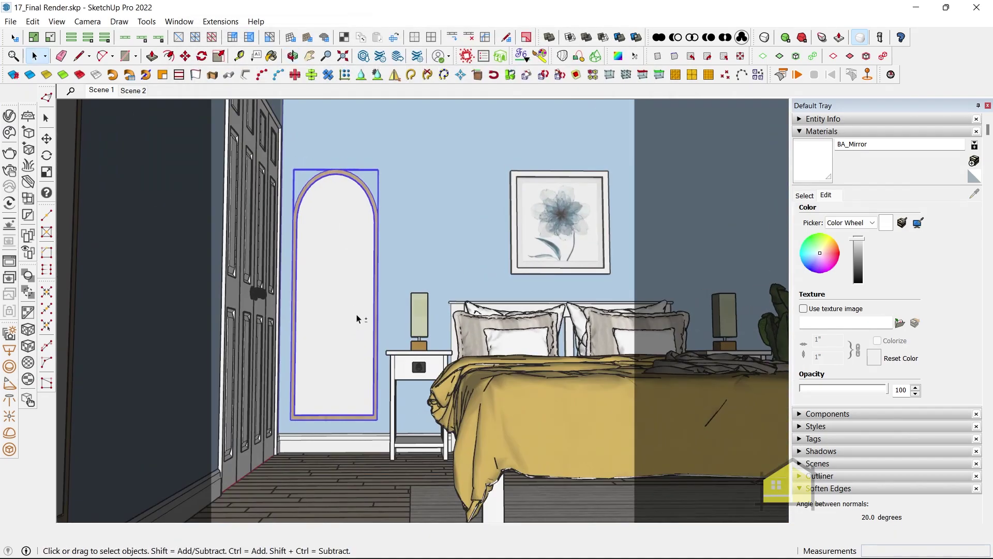
pyautogui.scroll(-1, 362, 319)
pyautogui.moveTo(361, 319)
pyautogui.mouseDown(button='middle')
pyautogui.moveTo(372, 341)
pyautogui.moveTo(362, 318)
pyautogui.moveTo(373, 328)
pyautogui.mouseUp(button='middle')
pyautogui.press('z')
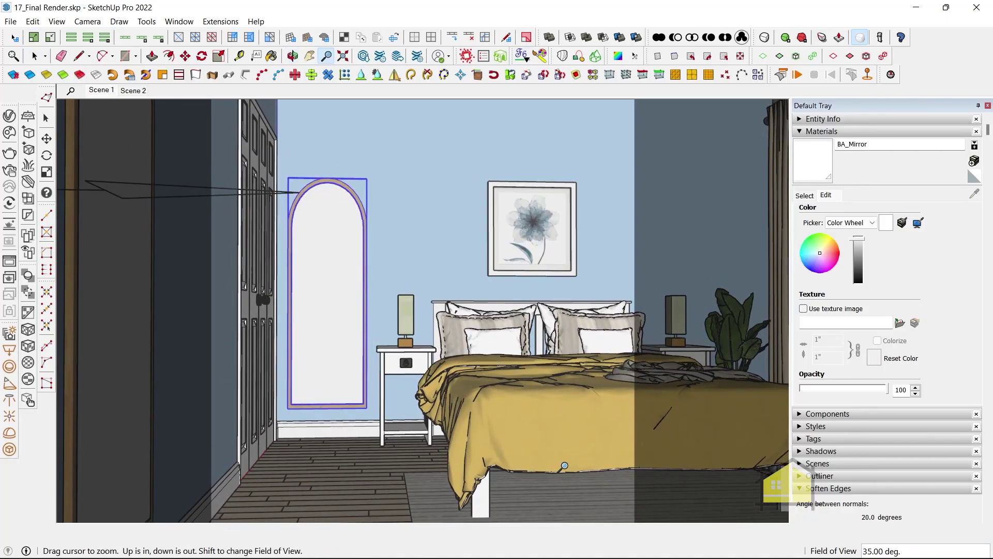
pyautogui.write('20')
pyautogui.press('Return')
pyautogui.scroll(-1, 570, 456)
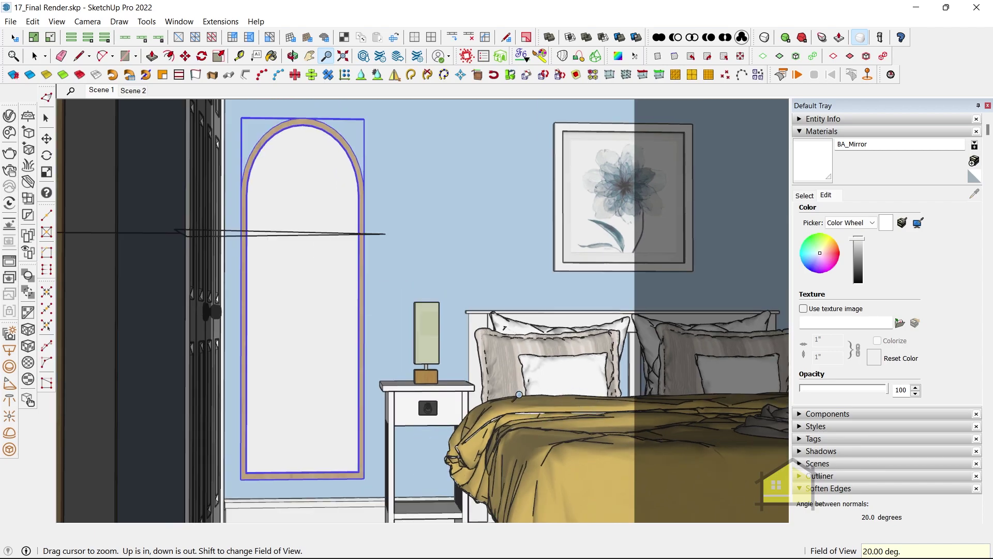
pyautogui.scroll(-1, 487, 375)
pyautogui.keyDown('shift'); pyautogui.moveTo(468, 371); pyautogui.dragTo(464, 350, button='middle'); pyautogui.keyUp('shift')
pyautogui.moveTo(375, 237); pyautogui.dragTo(374, 233, button='middle')
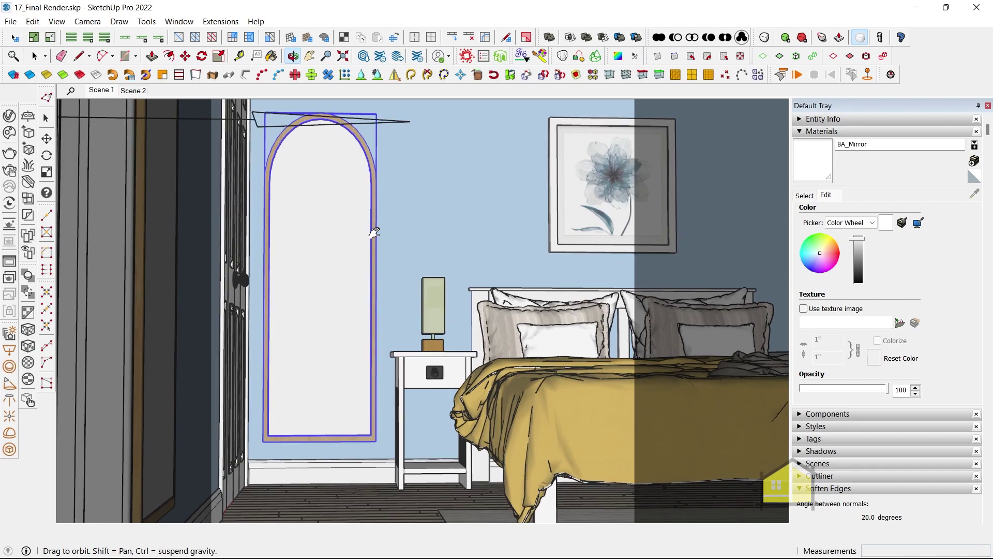
# Switch the mirror view to two-point perspective, adjust its framing and save it as a new scene.
pyautogui.click(83, 22)
pyautogui.click(124, 104)
pyautogui.moveTo(354, 182); pyautogui.dragTo(354, 231)
pyautogui.rightClick(134, 92)
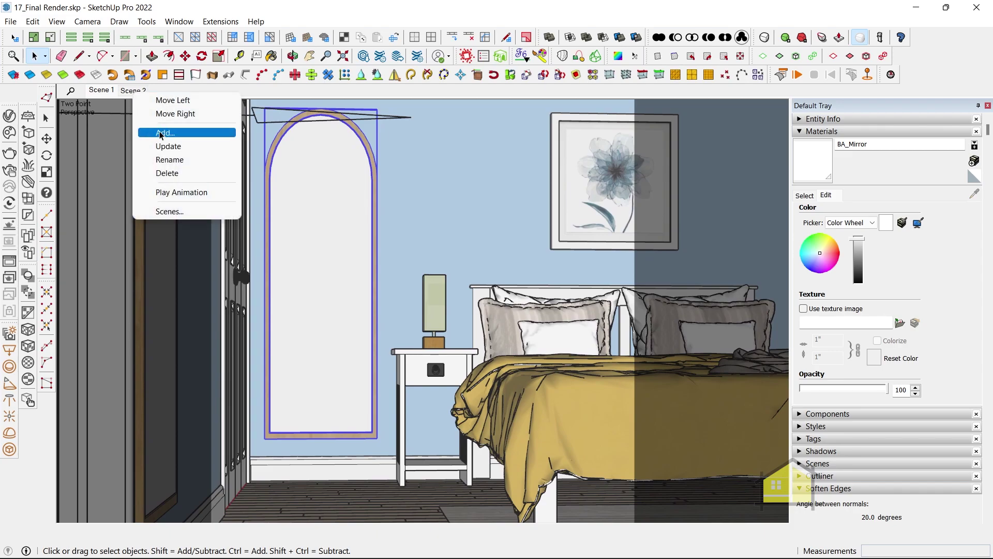
pyautogui.click(162, 134)
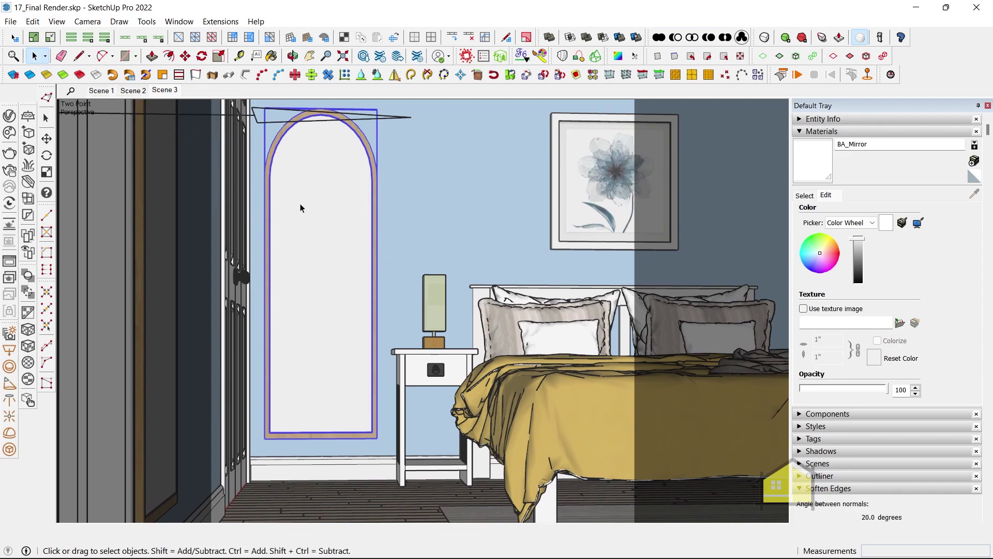
# Set the denoiser to NVIDIA AI and start an interactive render of the mirror view.
pyautogui.click(10, 115)
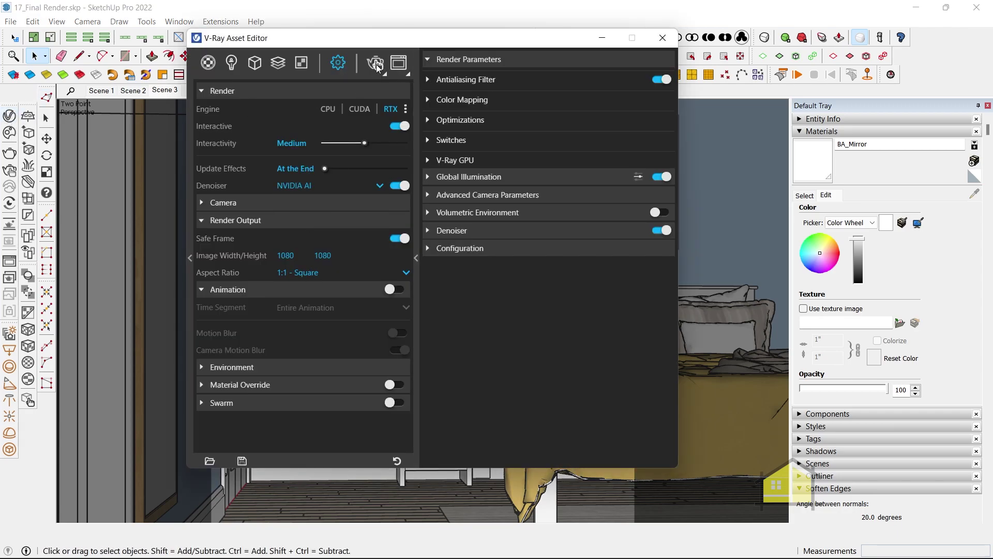
pyautogui.click(377, 64)
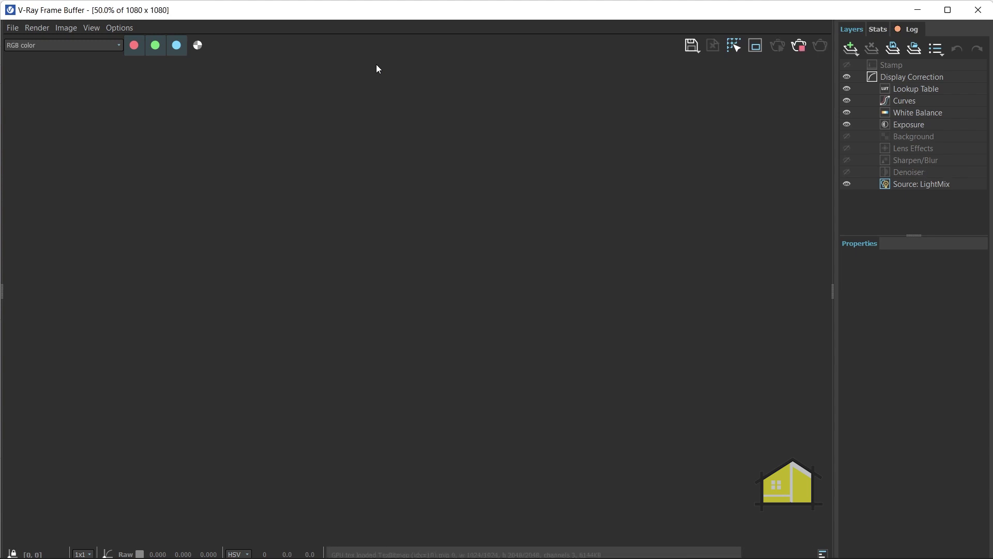
pyautogui.scroll(3, 383, 279)
pyautogui.scroll(-4, 456, 201)
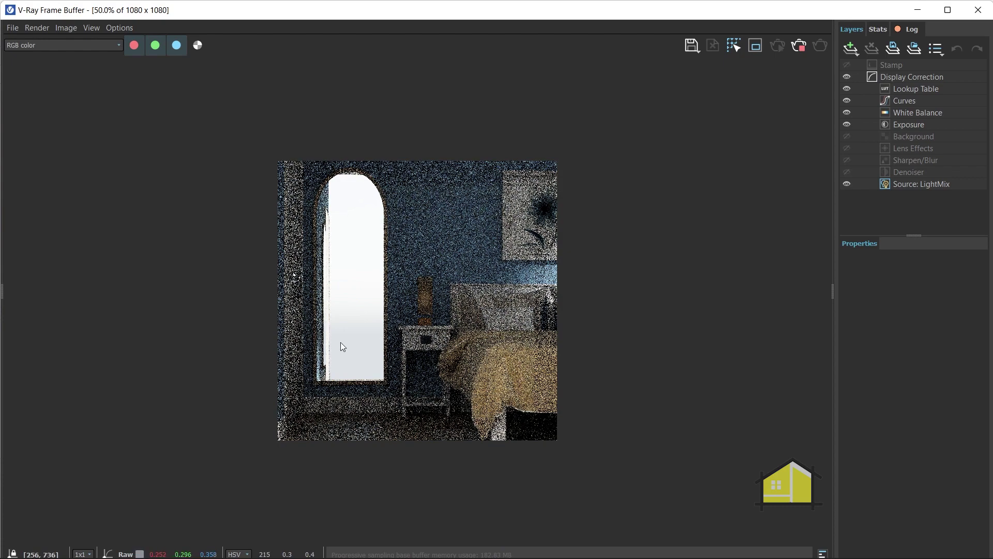
# Arrange the model and V-Ray Frame Buffer windows side by side, with the Asset Editor clear of the render.
pyautogui.moveTo(710, 14)
pyautogui.mouseDown()
pyautogui.moveTo(595, 191)
pyautogui.moveTo(726, 248)
pyautogui.moveTo(992, 258)
pyautogui.mouseUp()
pyautogui.click(301, 149)
pyautogui.moveTo(357, 55); pyautogui.dragTo(891, 67)
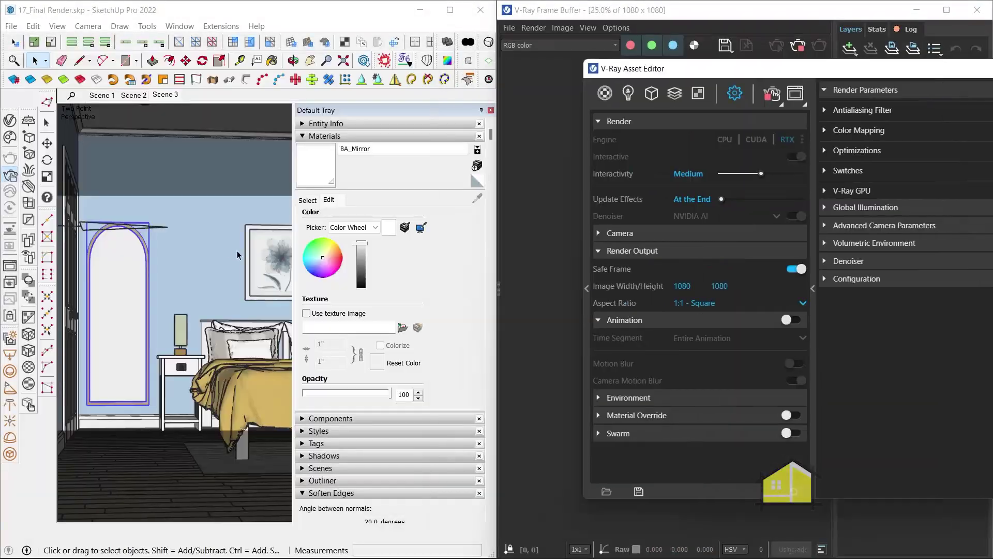
pyautogui.moveTo(237, 250); pyautogui.dragTo(217, 290, button='middle')
pyautogui.scroll(-5, 200, 313)
pyautogui.moveTo(659, 67); pyautogui.dragTo(765, 410)
# Pull the view back outside the room and examine its open front in the interactive render.
pyautogui.scroll(-1, 644, 283)
pyautogui.scroll(-1, 645, 281)
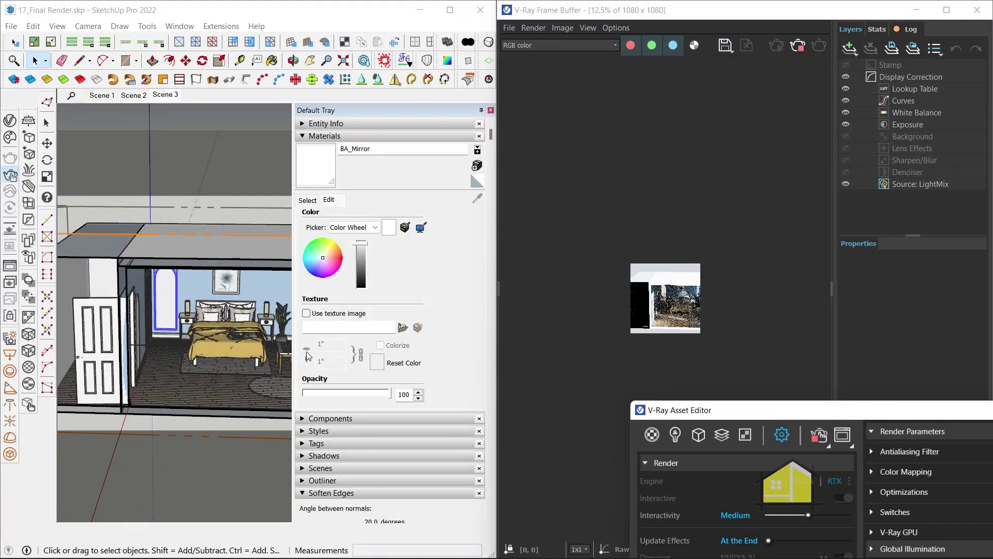
pyautogui.scroll(-5, 189, 371)
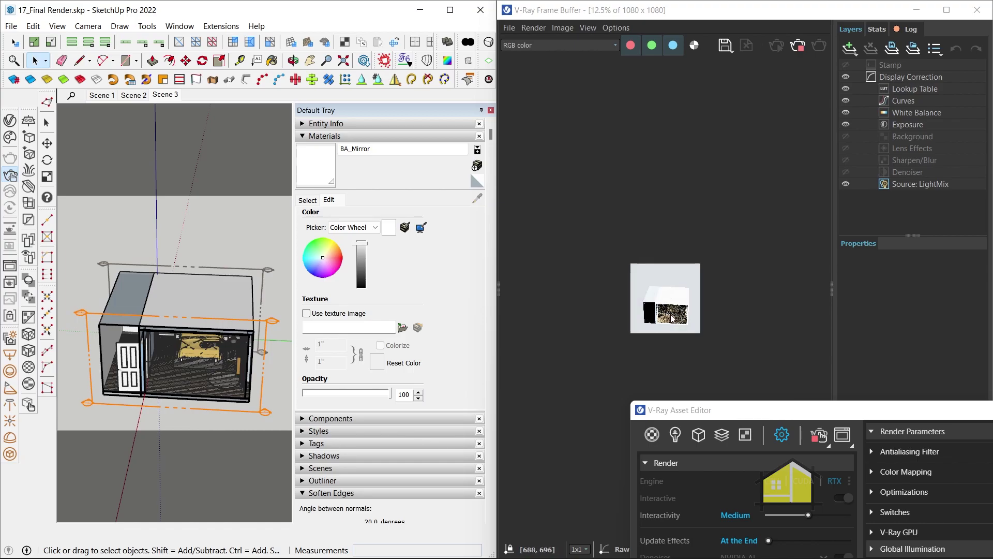
pyautogui.scroll(4, 671, 315)
pyautogui.scroll(-2, 667, 334)
pyautogui.moveTo(730, 412); pyautogui.dragTo(541, 220)
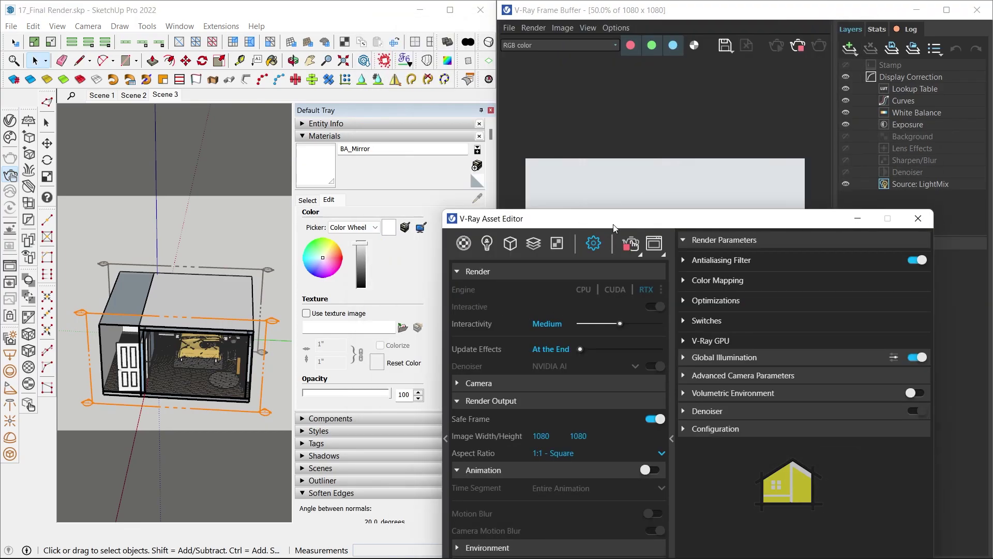
pyautogui.moveTo(613, 227)
pyautogui.mouseDown()
pyautogui.moveTo(475, 446)
pyautogui.moveTo(208, 101)
pyautogui.mouseUp()
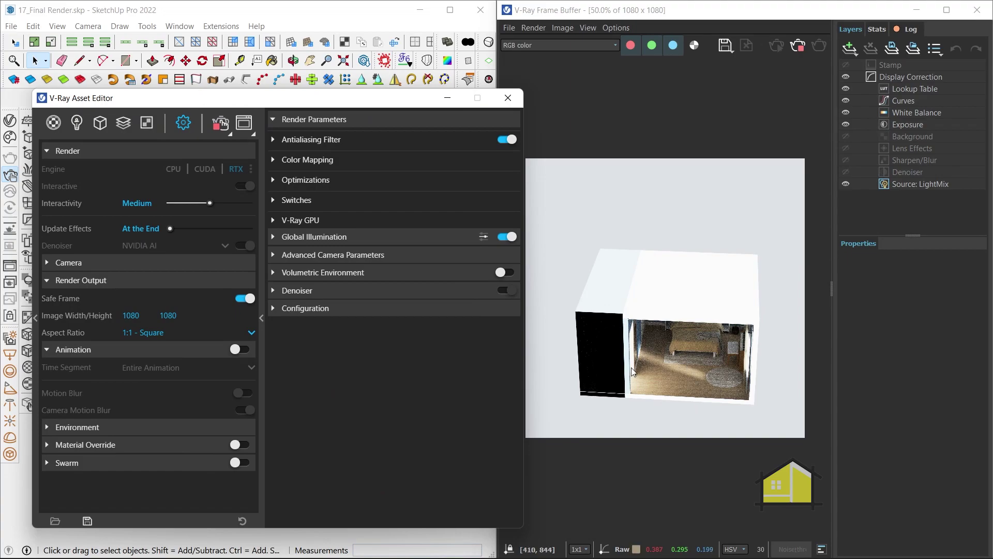
pyautogui.moveTo(338, 102); pyautogui.dragTo(788, 184)
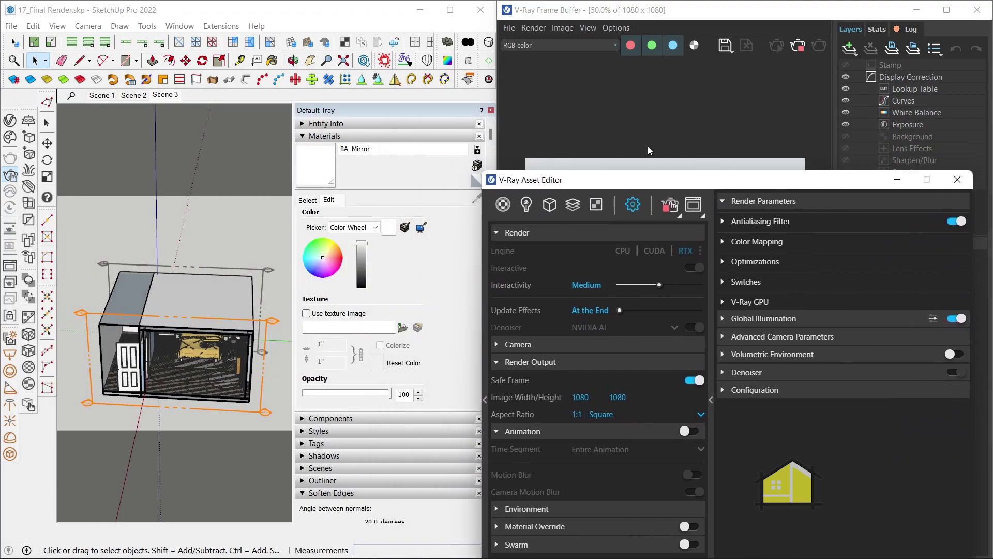
# Stop the interactive render at Scene 3 and maximise the model window with the Asset Editor minimised.
pyautogui.click(171, 95)
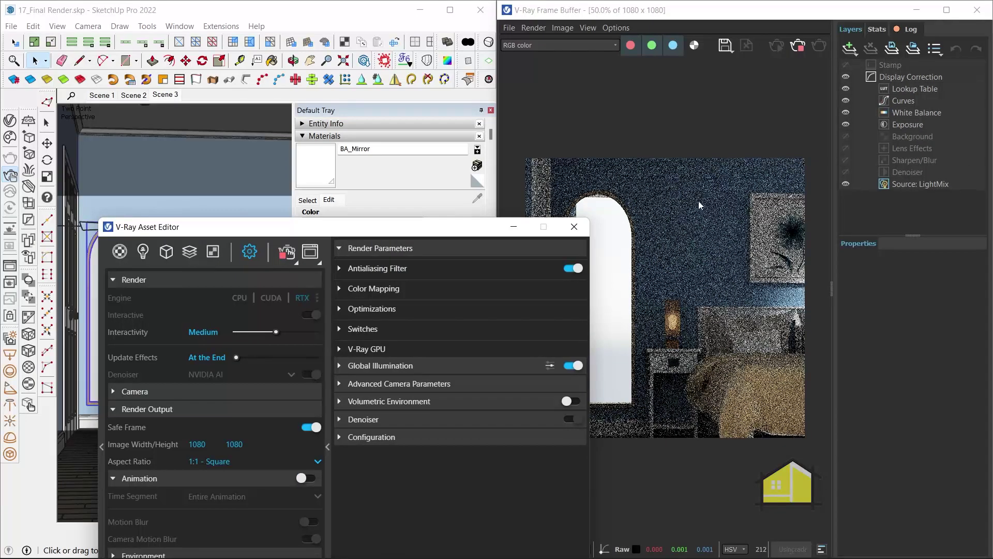
pyautogui.moveTo(462, 236); pyautogui.dragTo(445, 40)
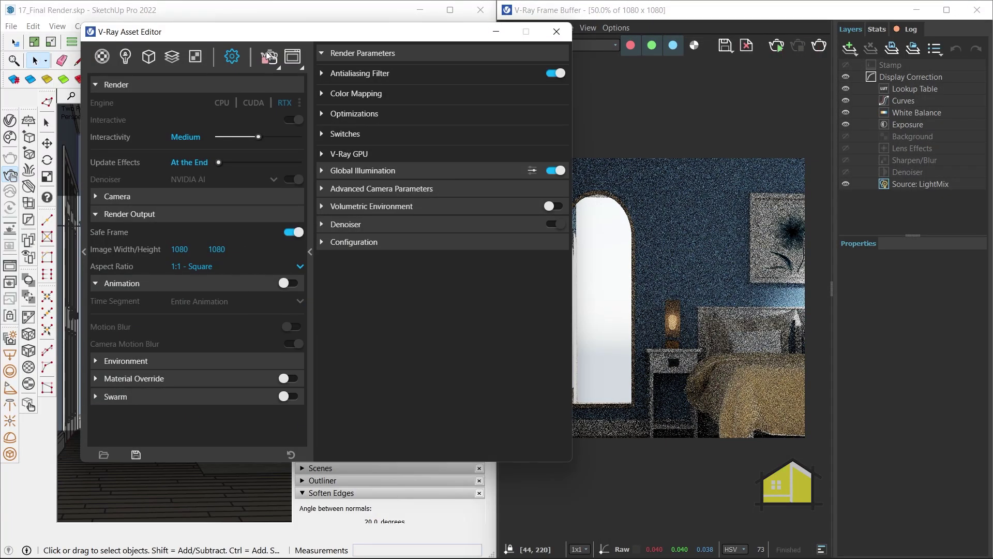
pyautogui.click(496, 31)
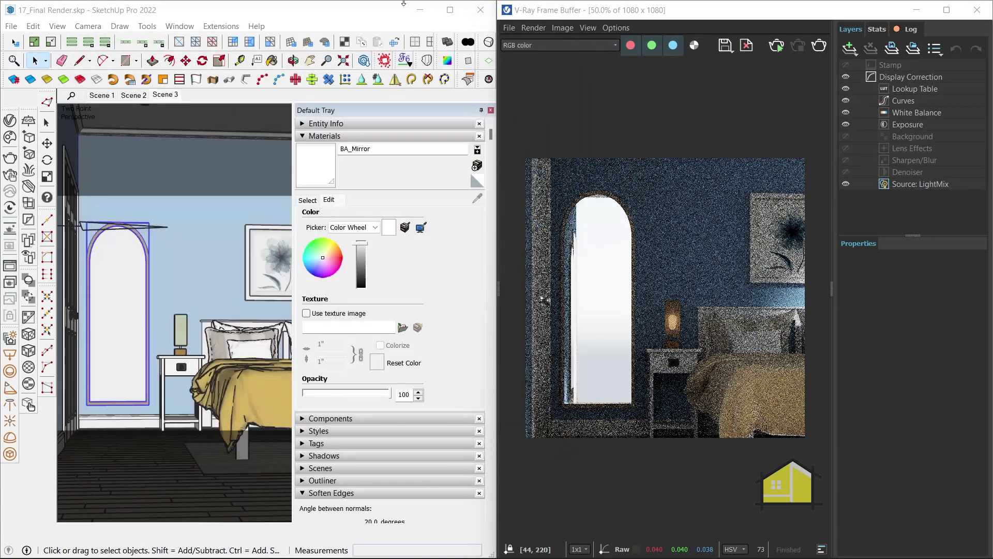
pyautogui.click(452, 11)
# Draw a rectangle about 12' 9" by 9' closing the room's open front, from the floor corner by the curtains to the opposite ceiling corner.
pyautogui.moveTo(426, 302); pyautogui.dragTo(454, 366, button='middle')
pyautogui.scroll(-7, 453, 365)
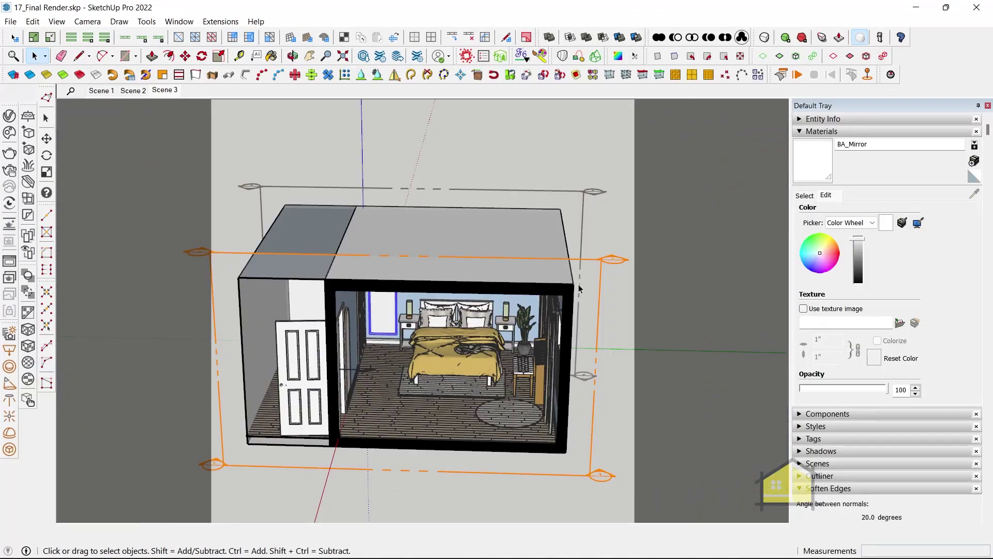
pyautogui.moveTo(376, 385); pyautogui.dragTo(472, 290, button='middle')
pyautogui.moveTo(424, 380); pyautogui.dragTo(309, 206, button='middle')
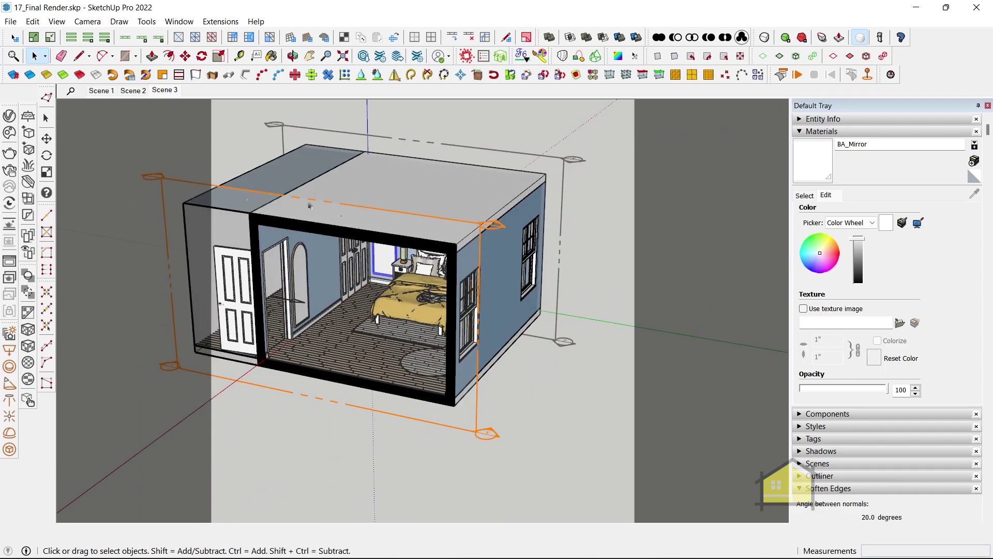
pyautogui.moveTo(421, 364); pyautogui.dragTo(361, 295, button='middle')
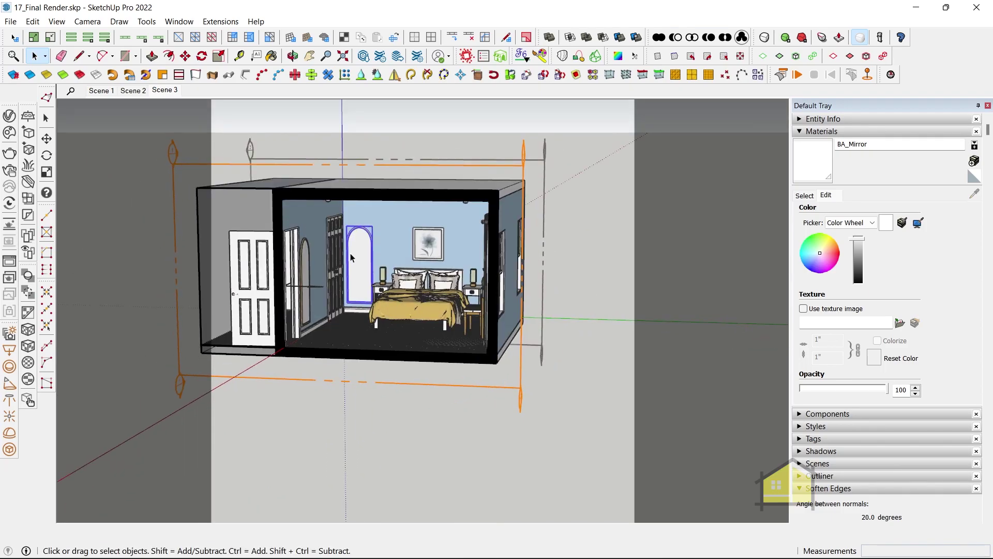
pyautogui.scroll(2, 350, 257)
pyautogui.moveTo(323, 258); pyautogui.dragTo(554, 368, button='middle')
pyautogui.scroll(4, 603, 406)
pyautogui.scroll(3, 627, 395)
pyautogui.press('r')
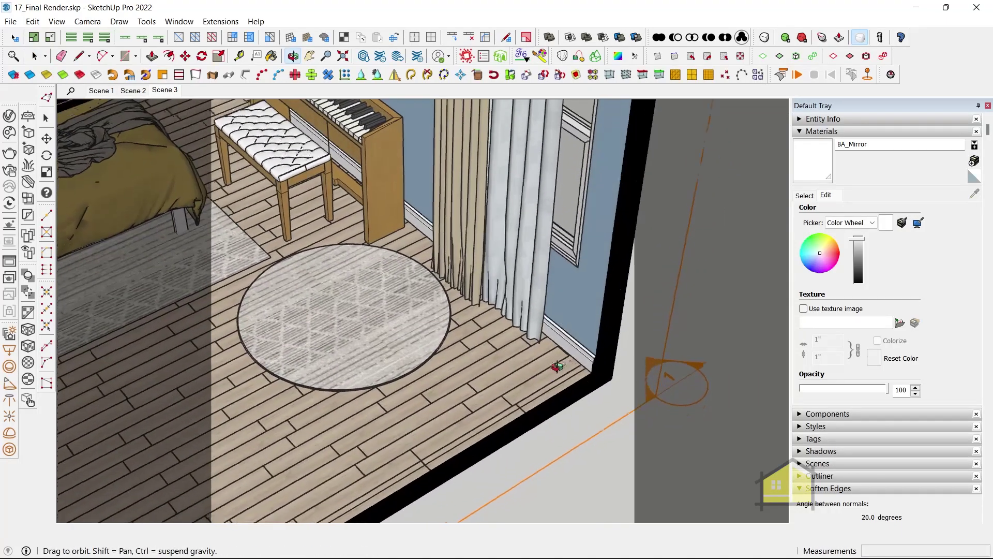
pyautogui.scroll(3, 563, 368)
pyautogui.click(588, 351)
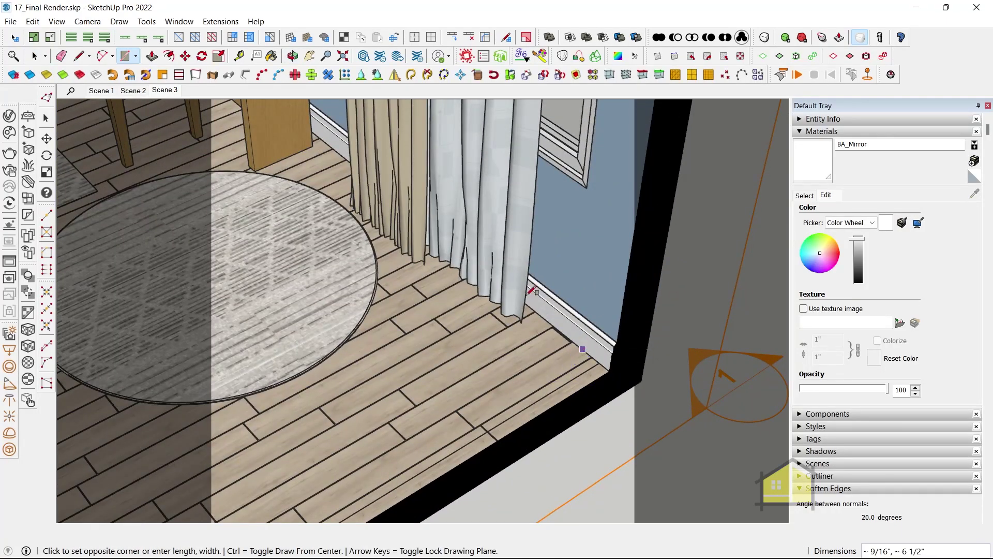
pyautogui.scroll(-6, 589, 351)
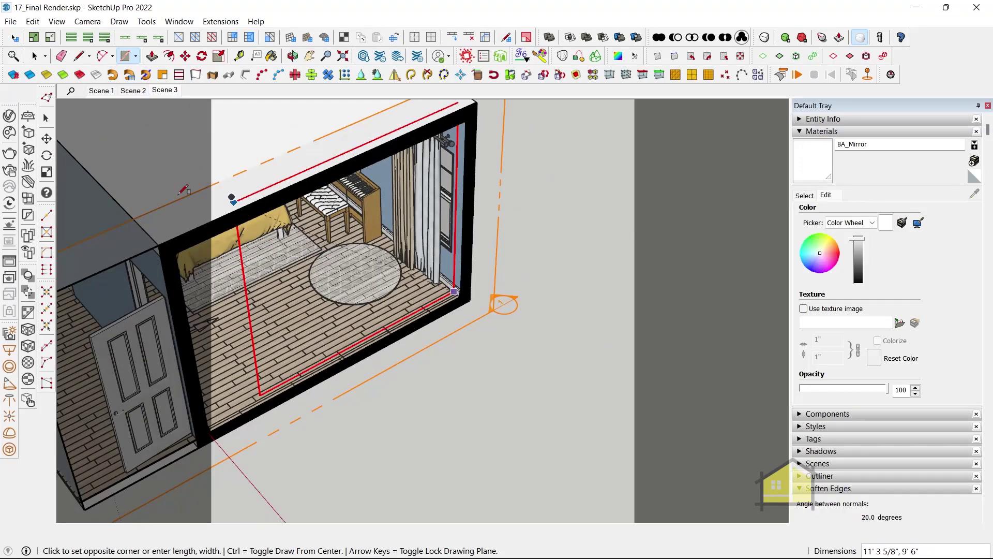
pyautogui.moveTo(165, 235); pyautogui.dragTo(230, 212, button='middle')
pyautogui.scroll(5, 233, 210)
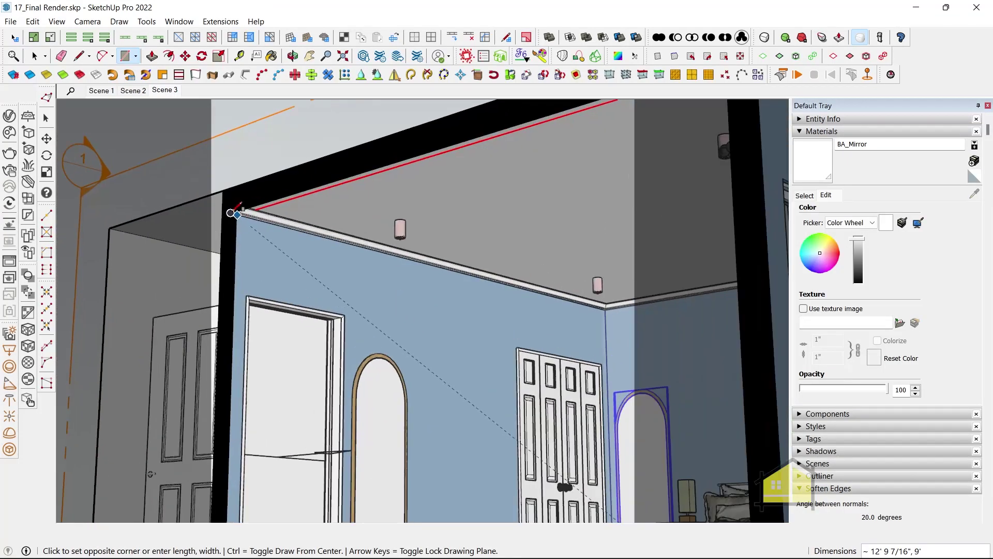
pyautogui.scroll(3, 236, 210)
pyautogui.click(237, 185)
pyautogui.press('space')
# Import home-interior-wall-design.jpg as a texture and apply it across the new front wall face.
pyautogui.scroll(-3, 241, 196)
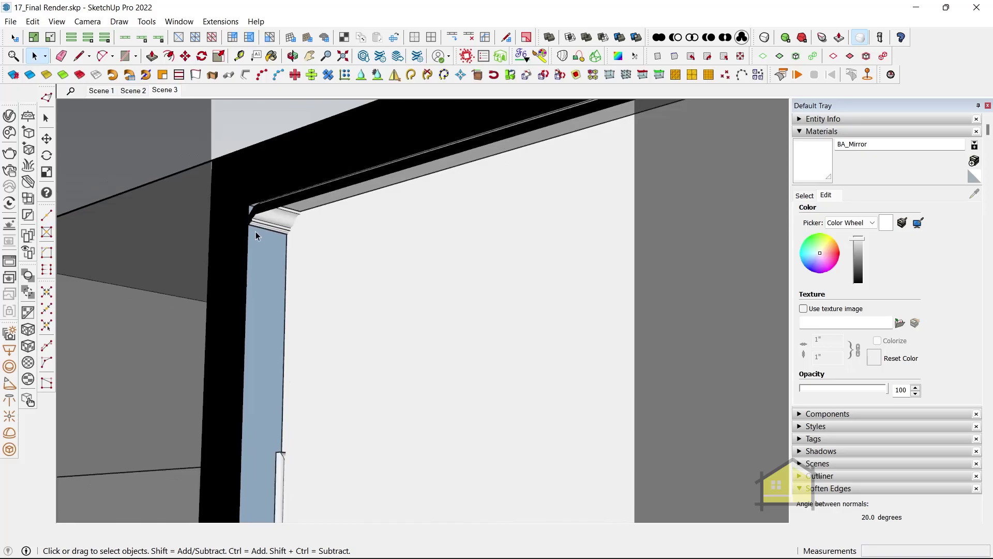
pyautogui.moveTo(255, 231); pyautogui.dragTo(272, 124, button='middle')
pyautogui.scroll(-2, 274, 207)
pyautogui.click(284, 388)
pyautogui.scroll(3, 284, 388)
pyautogui.moveTo(290, 383); pyautogui.dragTo(479, 198, button='middle')
pyautogui.scroll(-1, 298, 323)
pyautogui.click(17, 21)
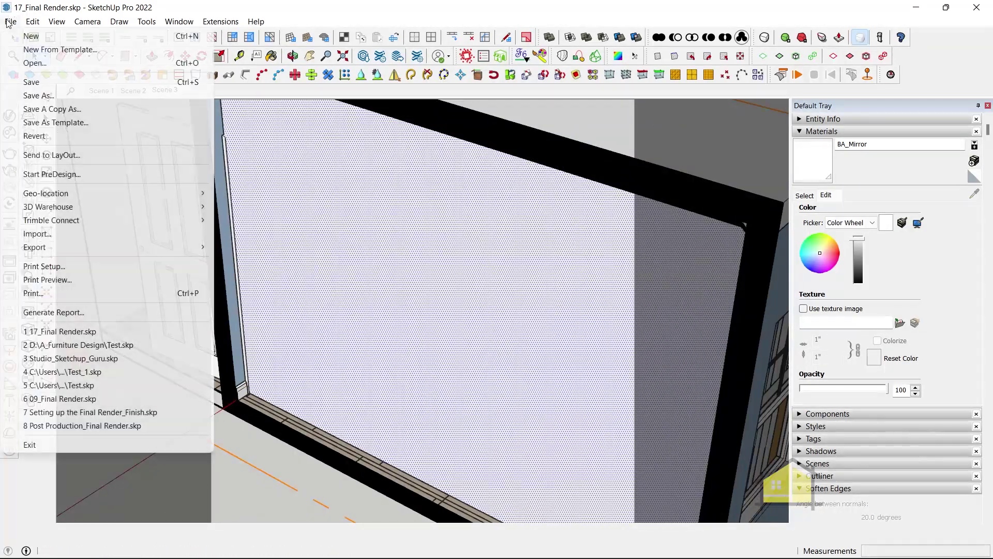
pyautogui.click(45, 231)
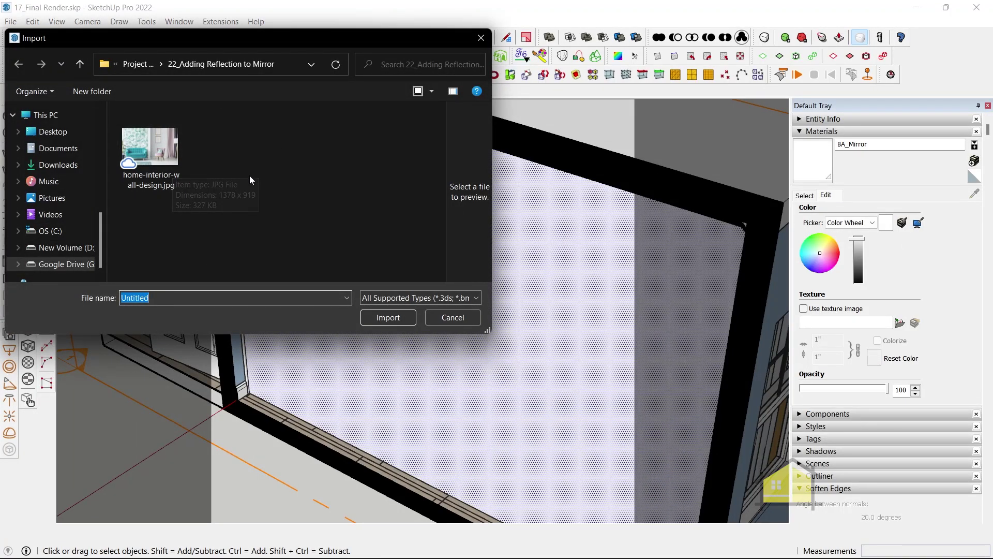
pyautogui.click(164, 144)
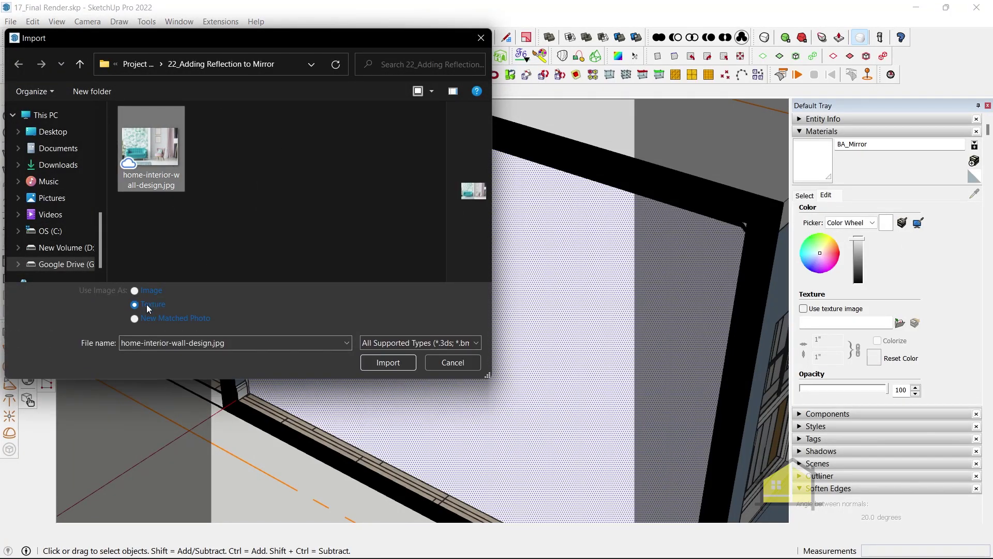
pyautogui.click(388, 362)
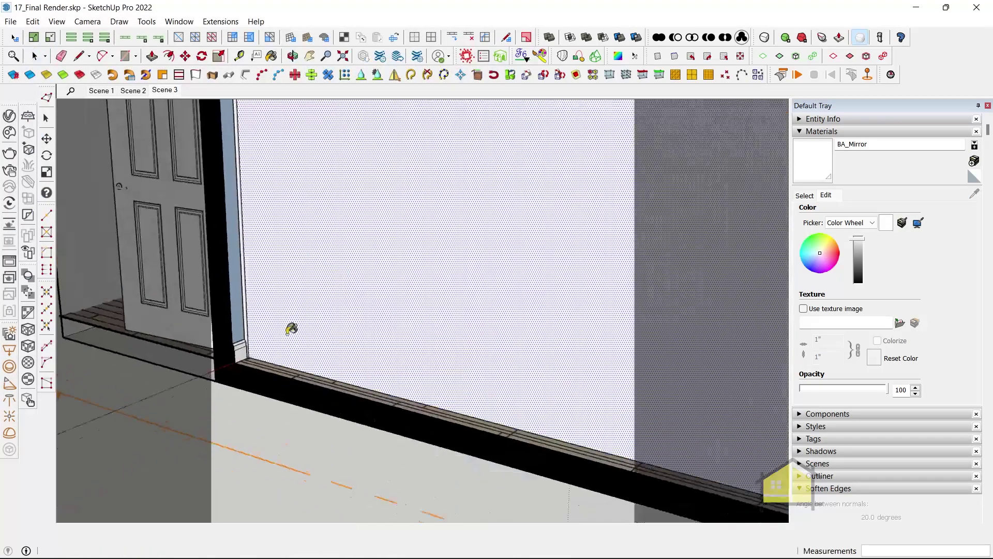
pyautogui.moveTo(282, 289); pyautogui.dragTo(265, 173, button='middle')
pyautogui.keyDown('shift'); pyautogui.moveTo(272, 102); pyautogui.dragTo(246, 266, button='middle'); pyautogui.keyUp('shift')
pyautogui.click(265, 140)
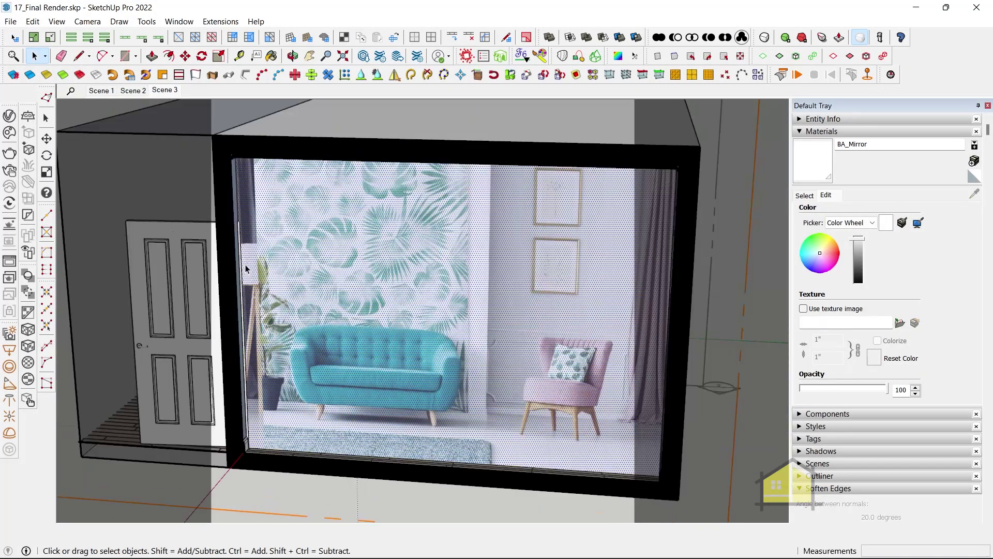
# Shift the interior image sideways on the front face towards the door side and group the face.
pyautogui.rightClick(355, 278)
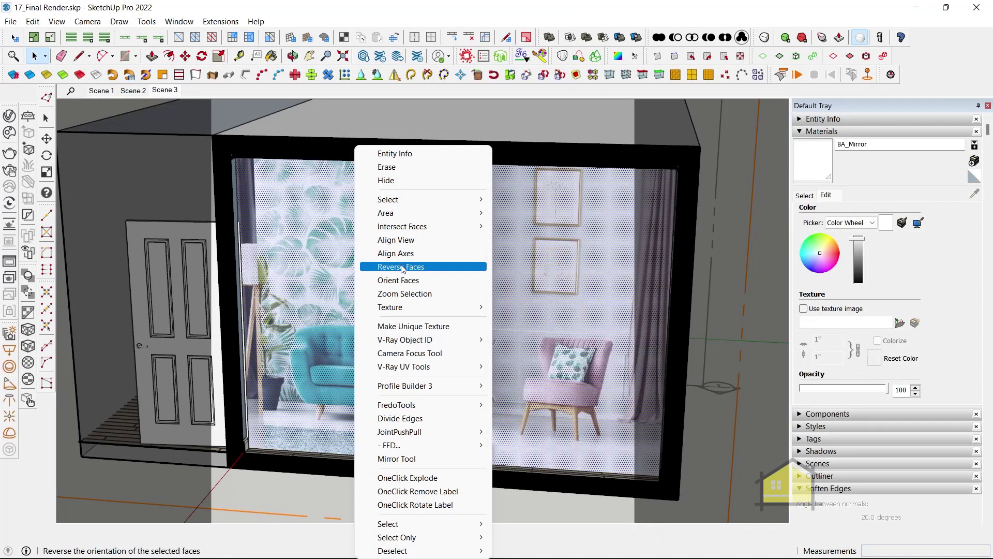
pyautogui.moveTo(414, 307)
pyautogui.click(523, 308)
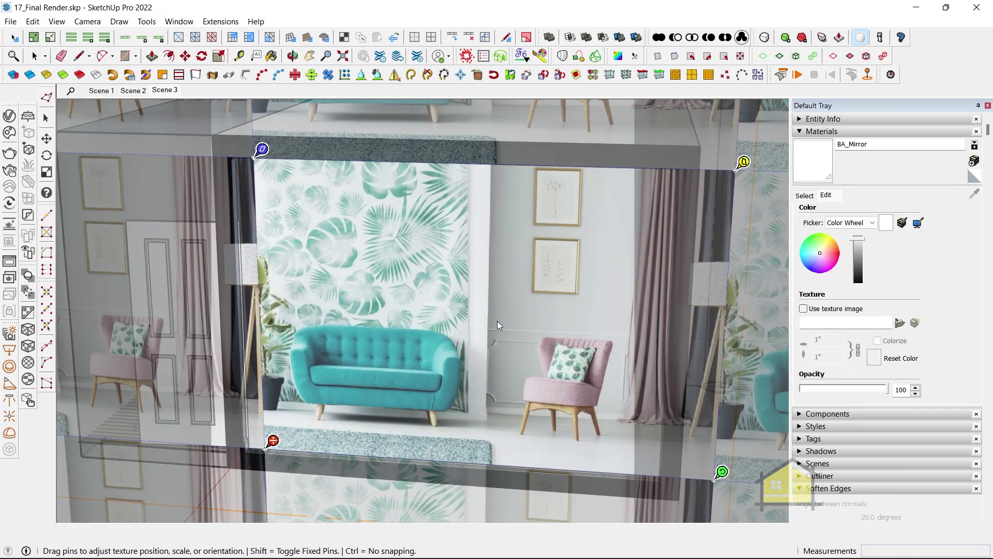
pyautogui.moveTo(495, 318); pyautogui.dragTo(470, 312)
pyautogui.rightClick(438, 311)
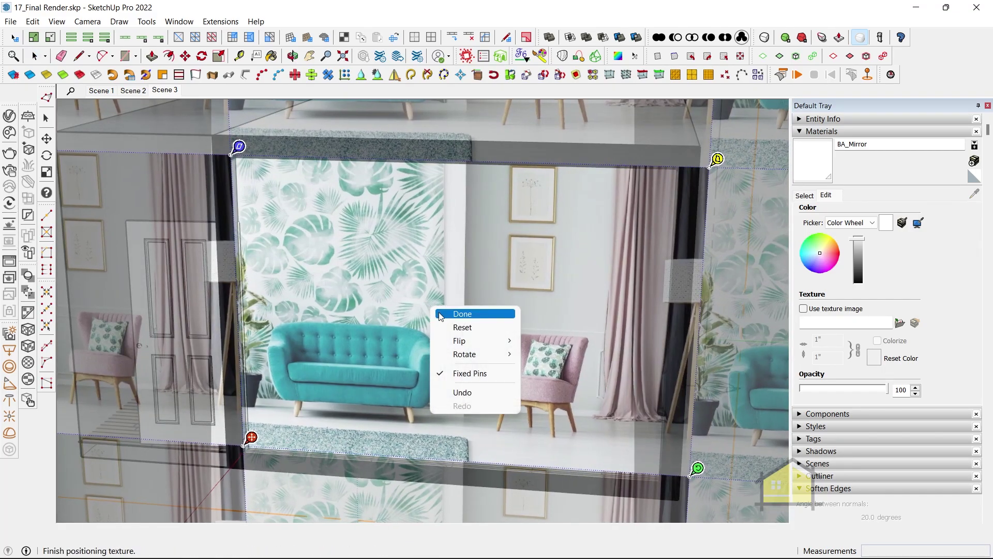
pyautogui.click(455, 317)
pyautogui.scroll(-3, 411, 326)
pyautogui.hotkey('ctrl', 'g')
# Rotate the image wall group 180 degrees about the middle of its bottom edge so the picture faces the room.
pyautogui.scroll(4, 412, 324)
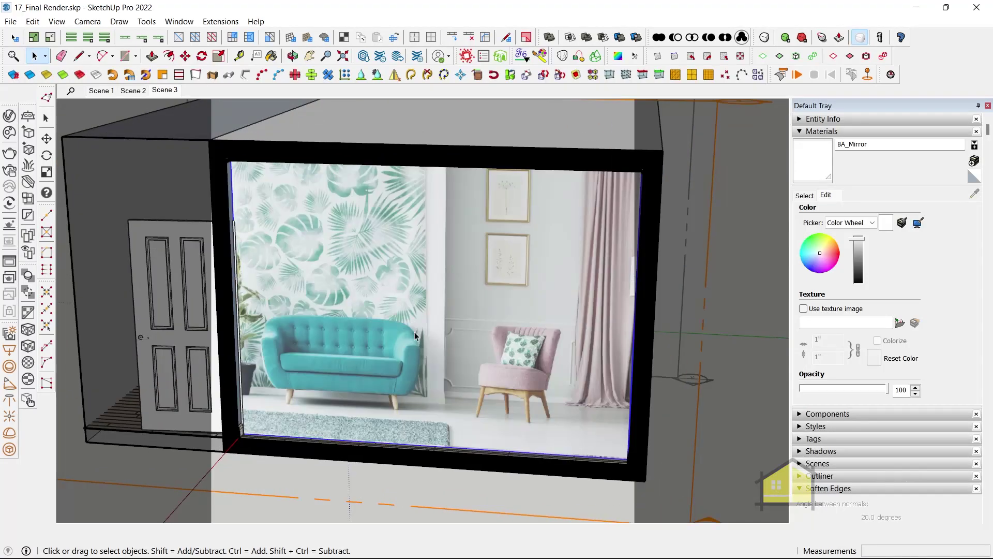
pyautogui.moveTo(411, 325); pyautogui.dragTo(357, 243, button='middle')
pyautogui.press('q')
pyautogui.scroll(2, 384, 339)
pyautogui.scroll(1, 381, 337)
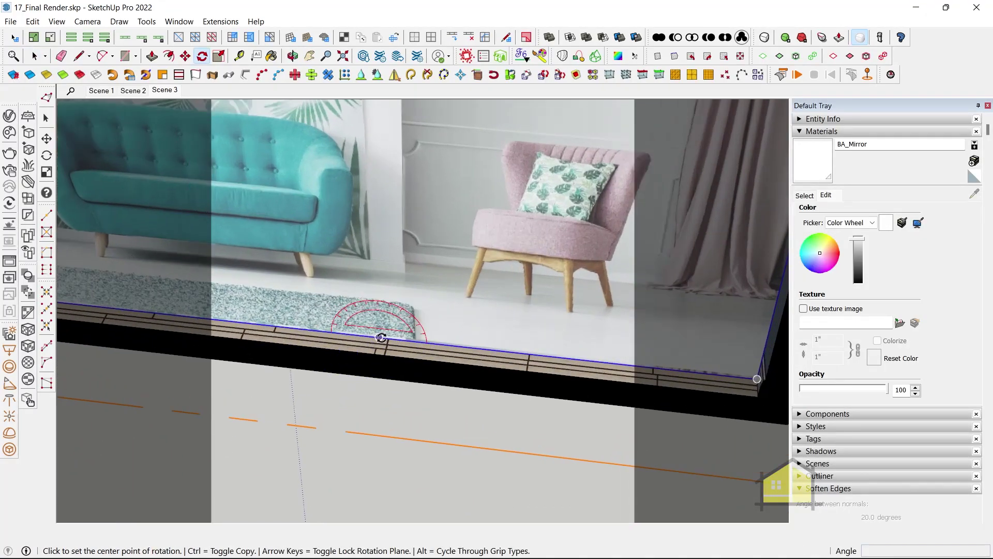
pyautogui.scroll(-3, 371, 333)
pyautogui.scroll(3, 433, 337)
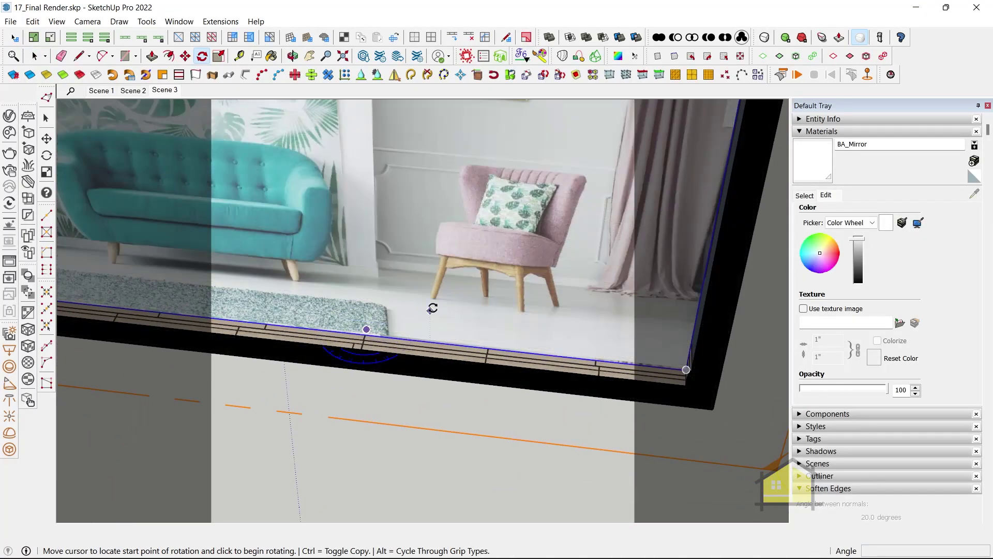
pyautogui.scroll(1, 347, 316)
pyautogui.click(345, 311)
pyautogui.click(456, 323)
pyautogui.click(442, 278)
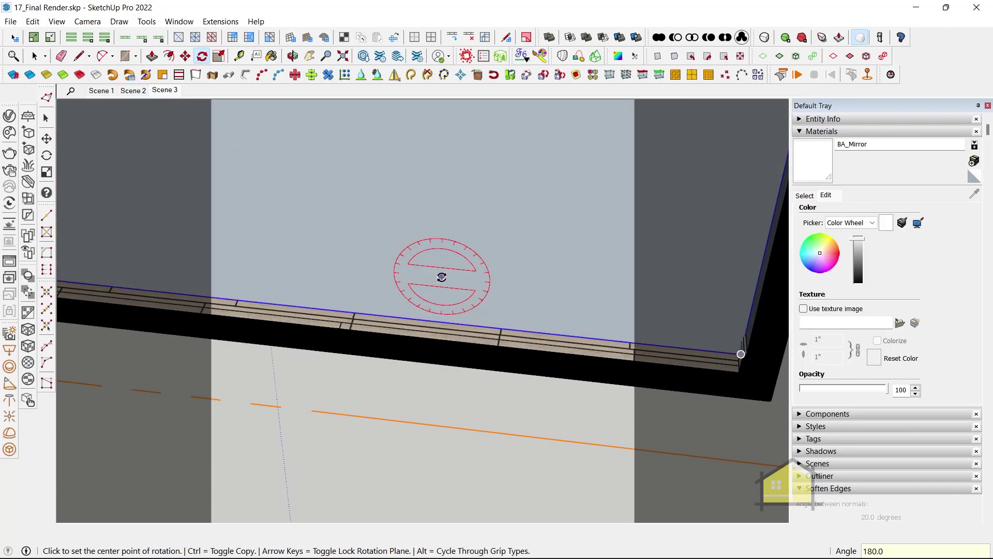
pyautogui.press('space')
# Move the rotated wall group along the green axis to realign its lower corner with the side wall.
pyautogui.scroll(-3, 612, 315)
pyautogui.press('m')
pyautogui.scroll(5, 231, 266)
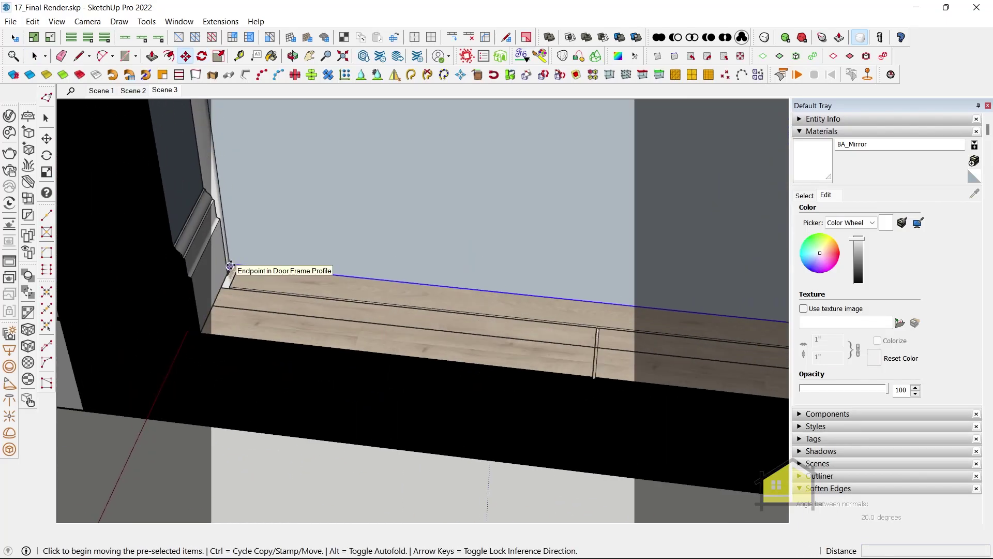
pyautogui.scroll(5, 231, 266)
pyautogui.click(243, 257)
pyautogui.click(353, 264)
pyautogui.click(329, 266)
pyautogui.scroll(-4, 433, 268)
pyautogui.press('Left')
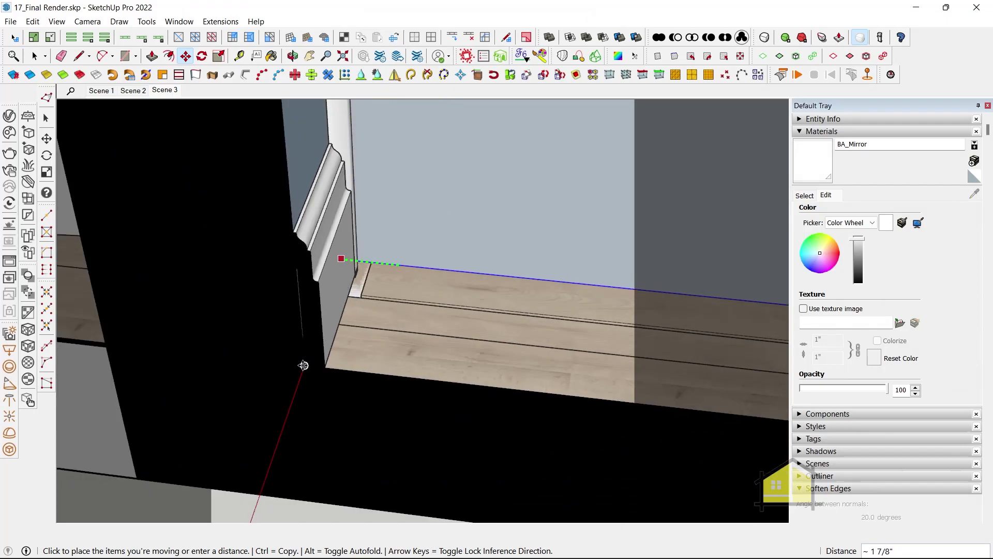
pyautogui.click(303, 365)
pyautogui.press('space')
# Inside the wall group, paint the home-interior-wall-design material onto the outward side of the face.
pyautogui.scroll(-4, 377, 318)
pyautogui.moveTo(376, 317); pyautogui.dragTo(291, 290, button='middle')
pyautogui.scroll(-2, 384, 256)
pyautogui.scroll(2, 384, 257)
pyautogui.scroll(-3, 337, 349)
pyautogui.scroll(4, 313, 294)
pyautogui.moveTo(369, 299); pyautogui.dragTo(626, 371, button='middle')
pyautogui.keyDown('shift'); pyautogui.moveTo(579, 267); pyautogui.dragTo(533, 282, button='middle'); pyautogui.keyUp('shift')
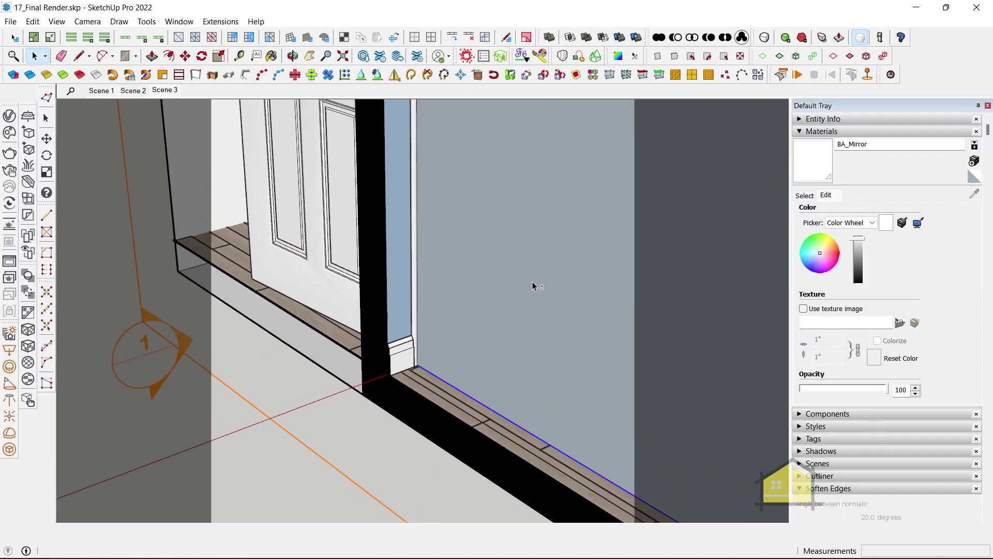
pyautogui.click(805, 195)
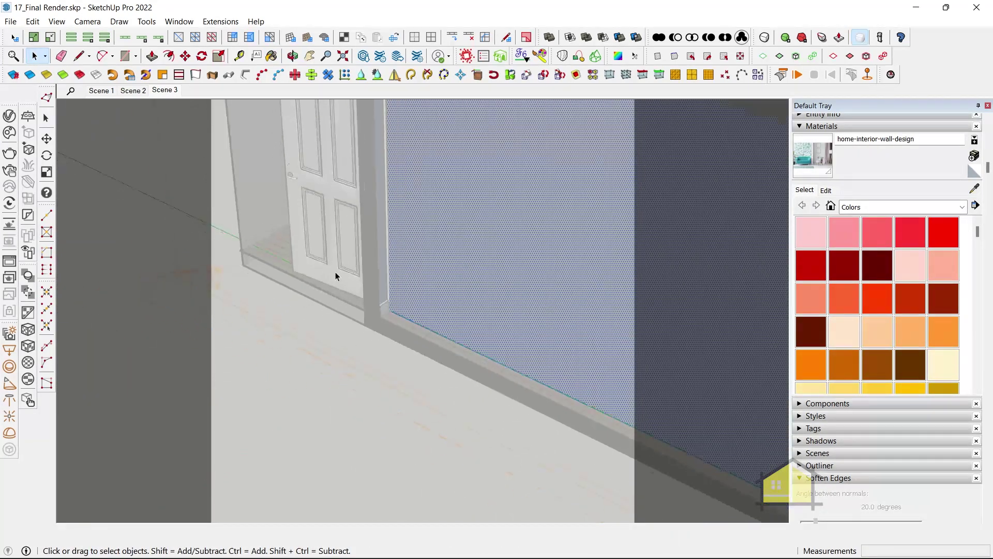
pyautogui.scroll(-2, 336, 276)
pyautogui.press('b')
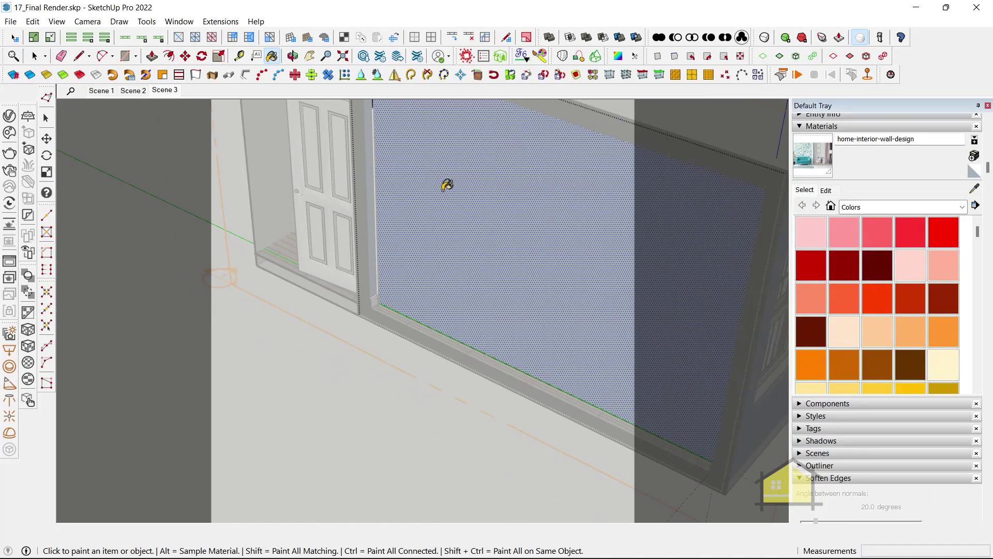
pyautogui.click(443, 191)
pyautogui.scroll(2, 423, 243)
pyautogui.scroll(2, 438, 257)
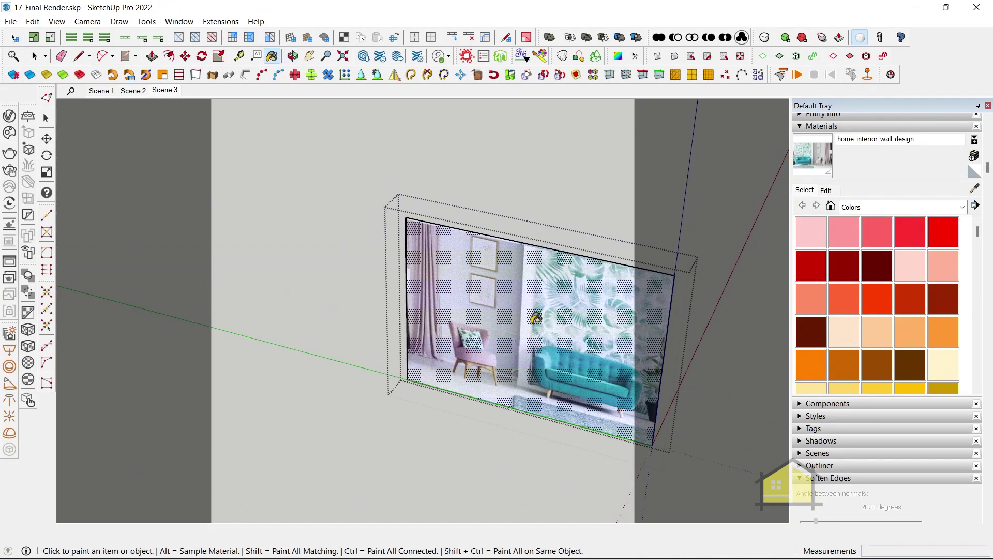
pyautogui.press('o')
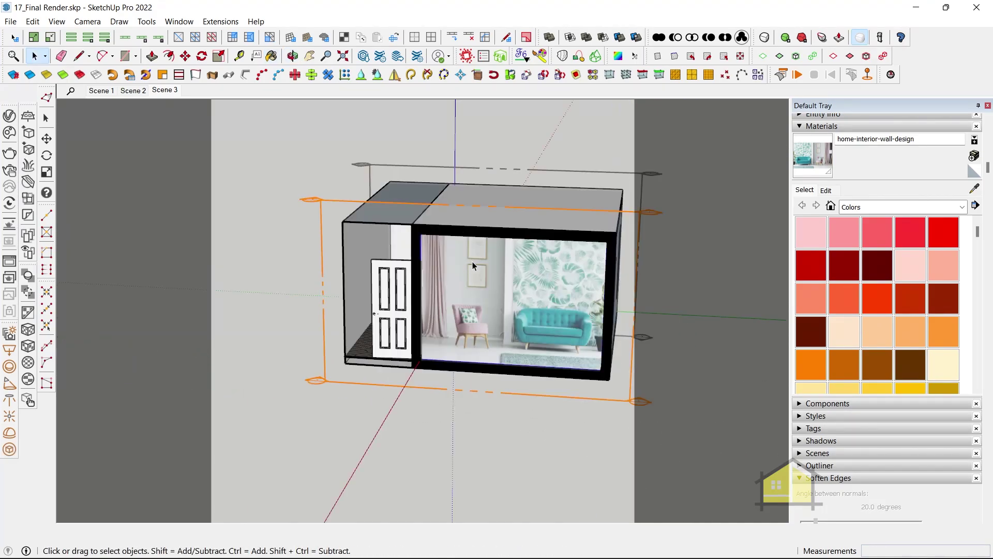
# View the V-Ray settings of the home-interior-wall-design material on the image wall.
pyautogui.scroll(3, 473, 262)
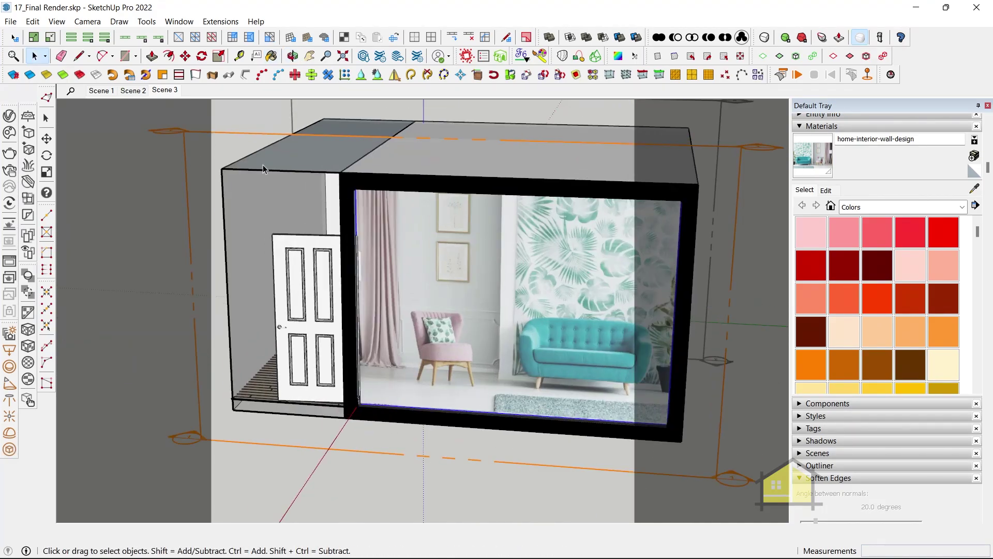
pyautogui.press('b')
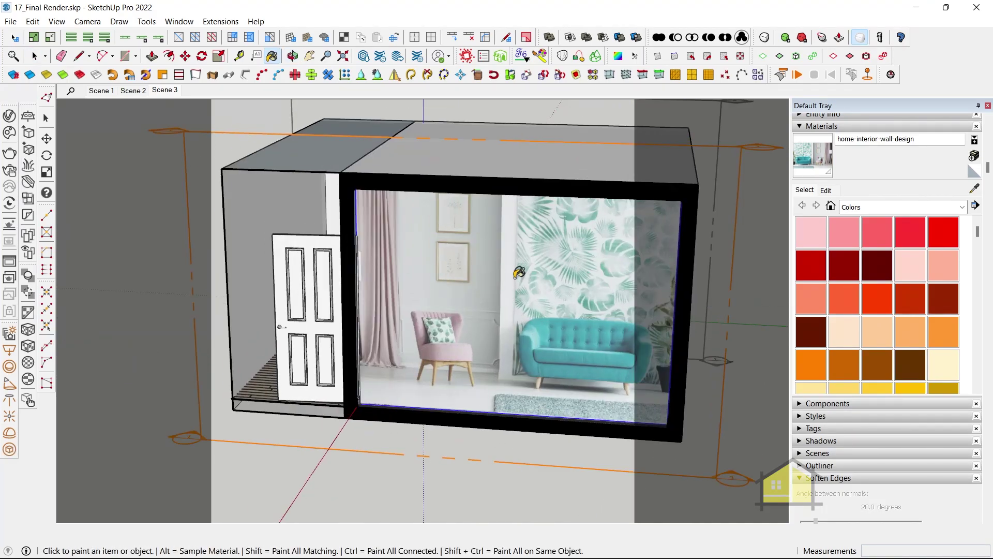
pyautogui.click(8, 116)
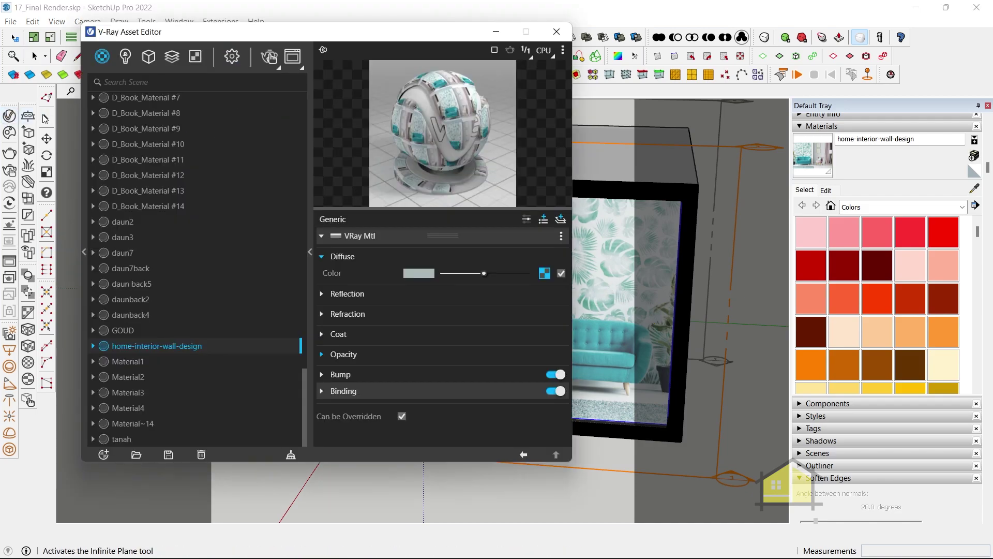
pyautogui.click(556, 31)
pyautogui.moveTo(466, 263); pyautogui.dragTo(424, 265, button='middle')
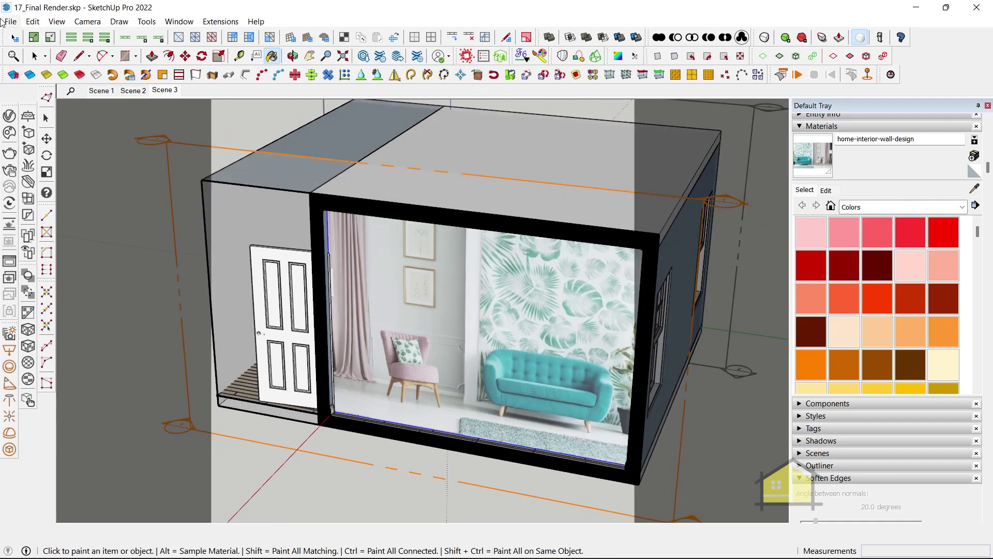
pyautogui.click(10, 21)
pyautogui.click(45, 234)
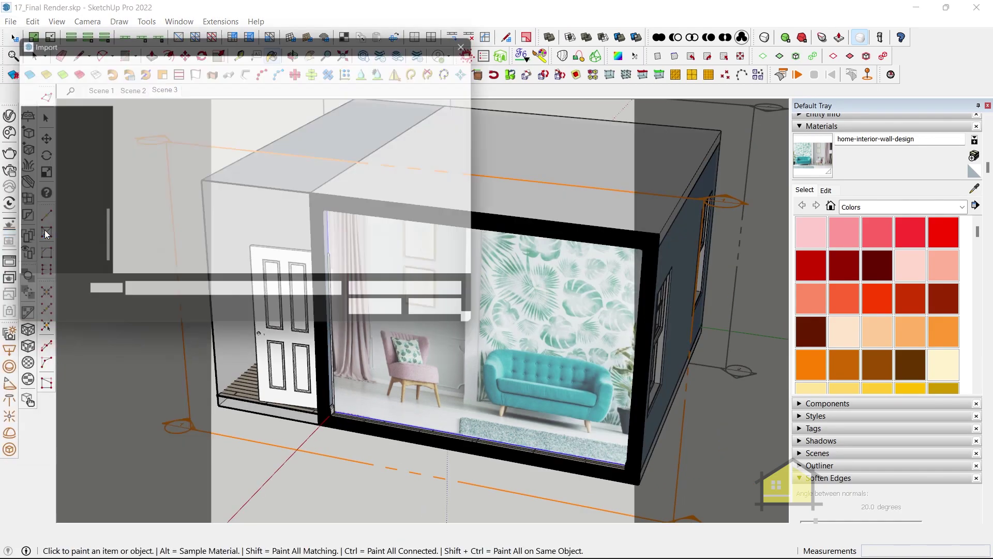
pyautogui.click(150, 148)
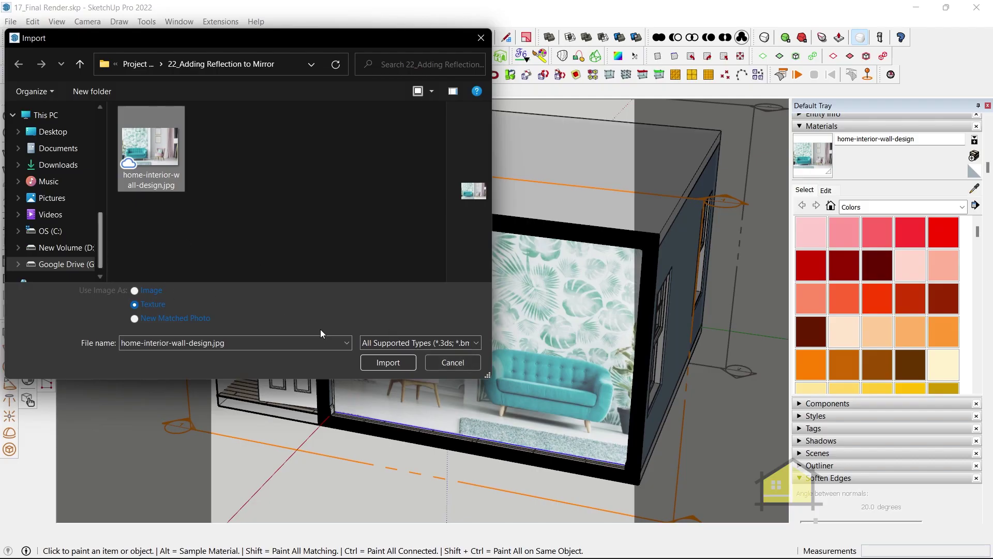
pyautogui.click(462, 381)
# Add Raytrace Properties to the home-interior-wall-design V-Ray material and turn off Visible to Camera and Cast Shadows.
pyautogui.moveTo(438, 307); pyautogui.dragTo(348, 195, button='middle')
pyautogui.moveTo(395, 239)
pyautogui.mouseDown(button='middle')
pyautogui.moveTo(426, 280)
pyautogui.moveTo(449, 271)
pyautogui.mouseUp(button='middle')
pyautogui.click(9, 116)
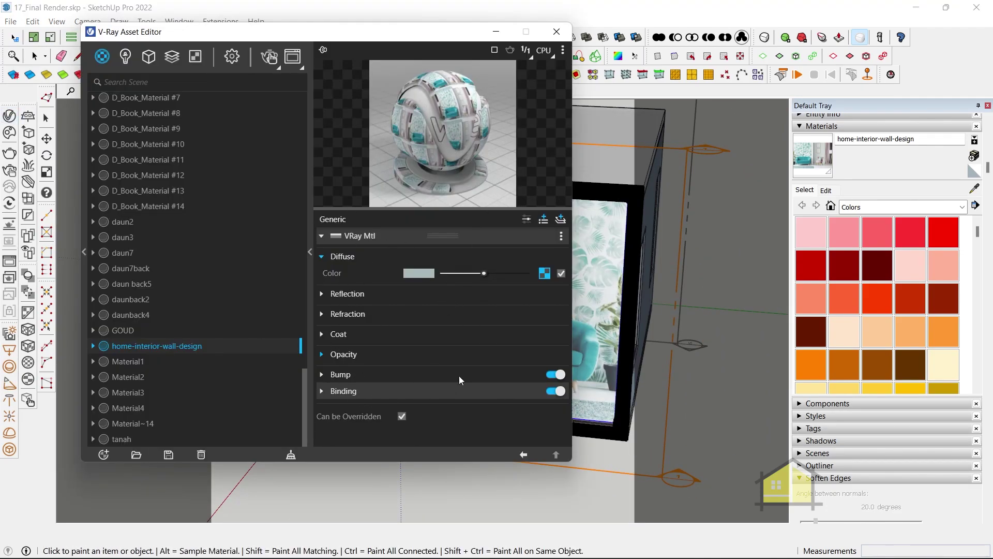
pyautogui.click(544, 221)
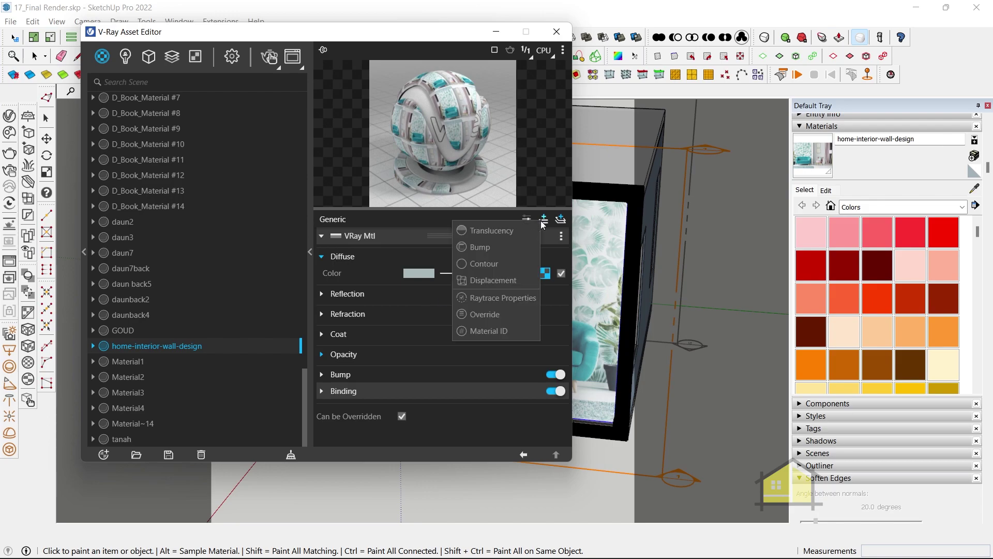
pyautogui.click(499, 299)
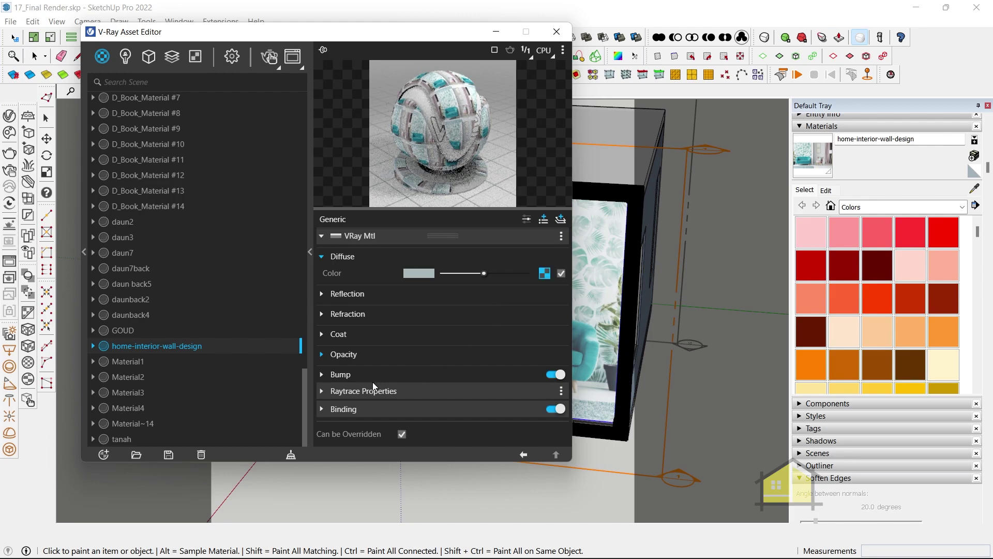
pyautogui.click(373, 384)
pyautogui.scroll(-1, 405, 327)
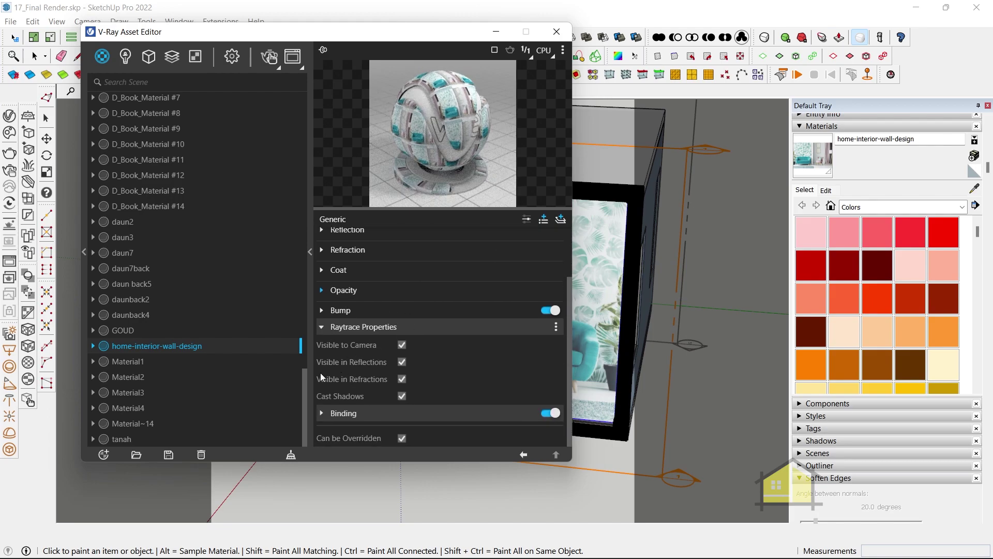
pyautogui.click(402, 345)
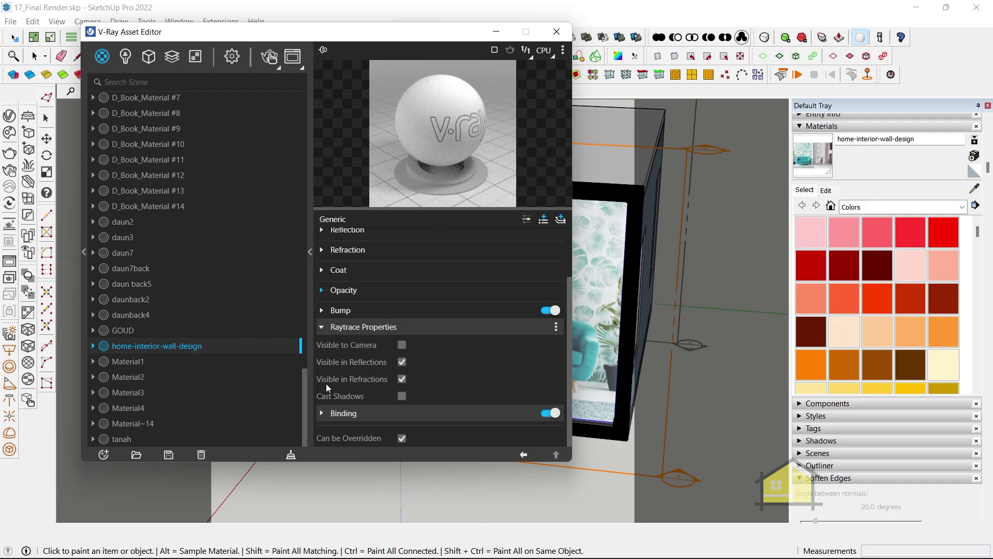
pyautogui.click(557, 31)
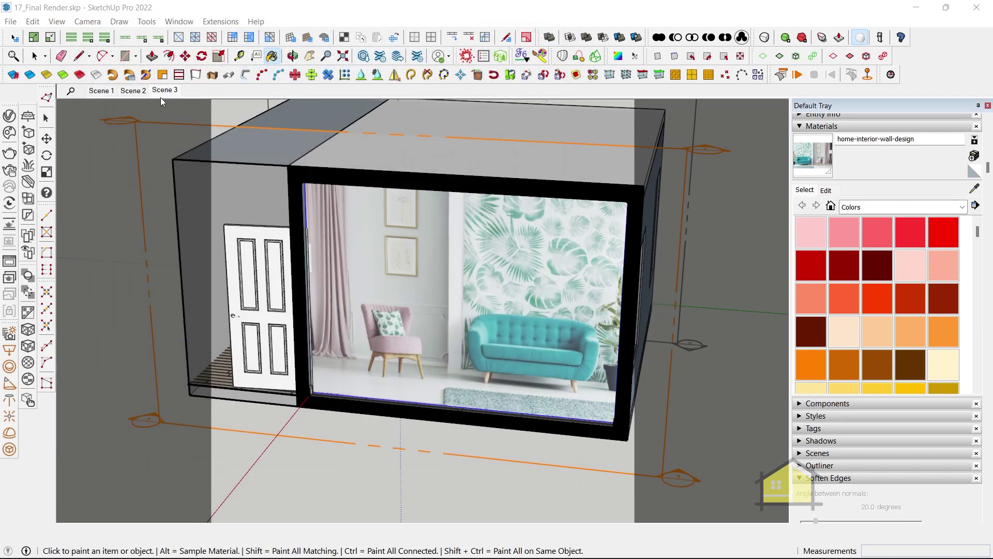
# Return to the Scene 3 view and set the home-interior-wall-design material's opacity to 52.
pyautogui.click(161, 93)
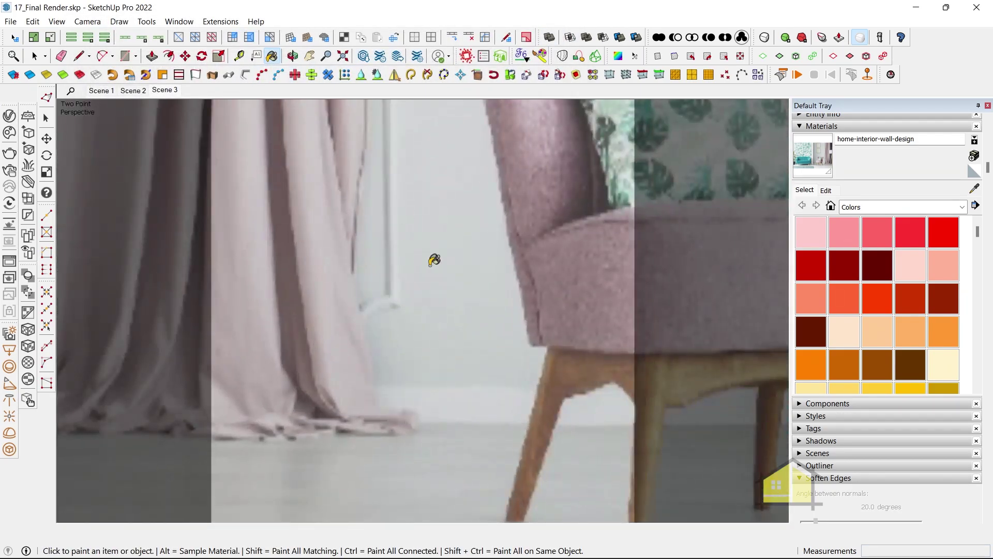
pyautogui.click(34, 56)
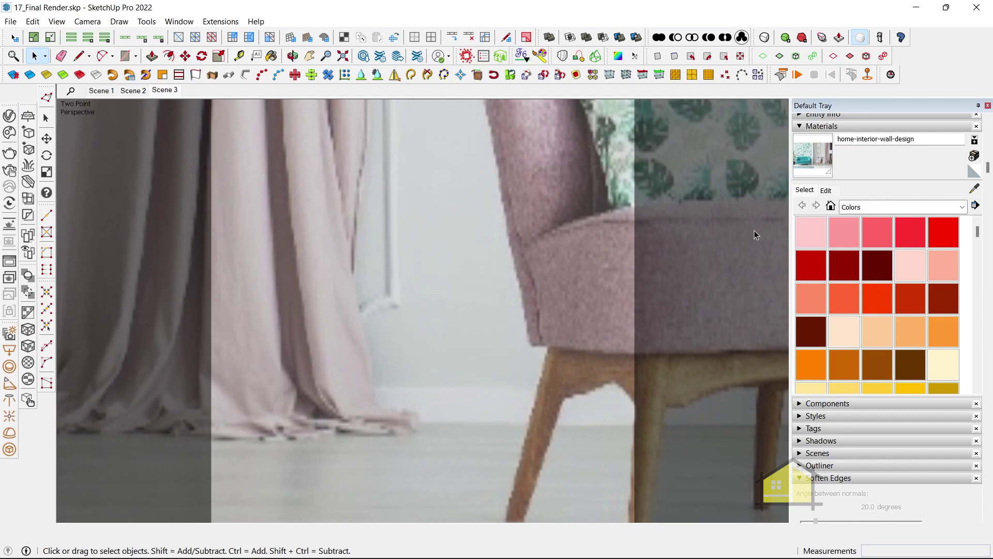
pyautogui.click(827, 190)
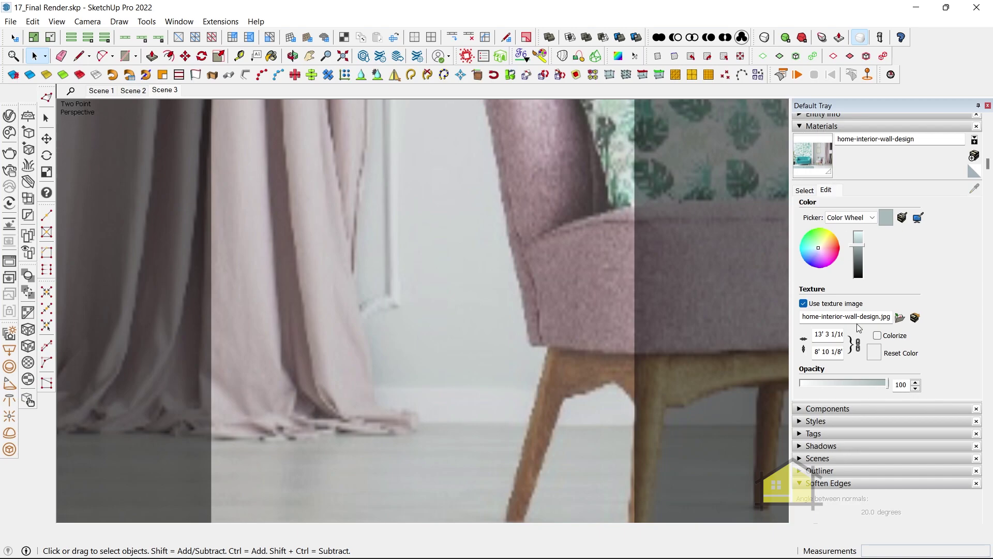
pyautogui.moveTo(845, 383); pyautogui.dragTo(846, 383)
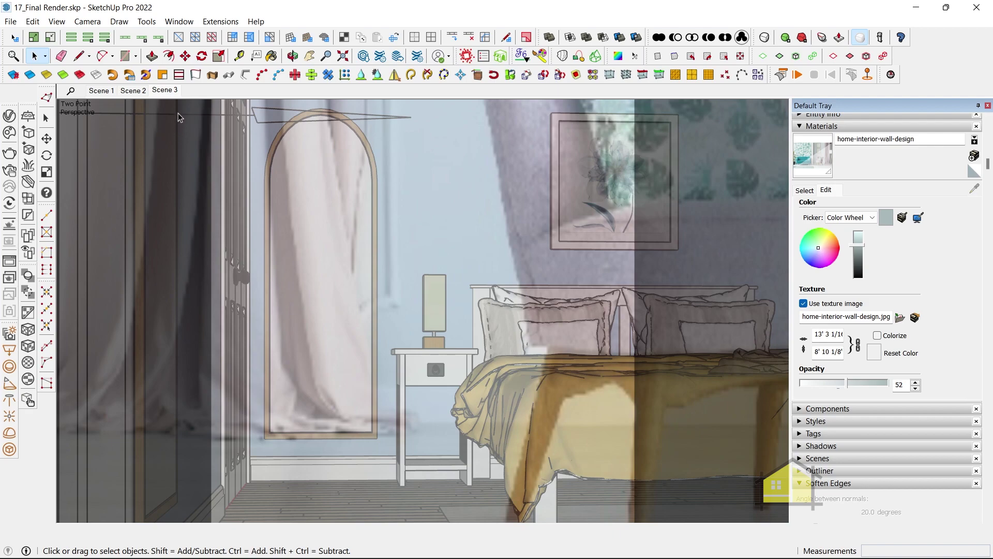
# Start the V-Ray render of the Scene 3 view and bring up the V-Ray Frame Buffer.
pyautogui.click(9, 116)
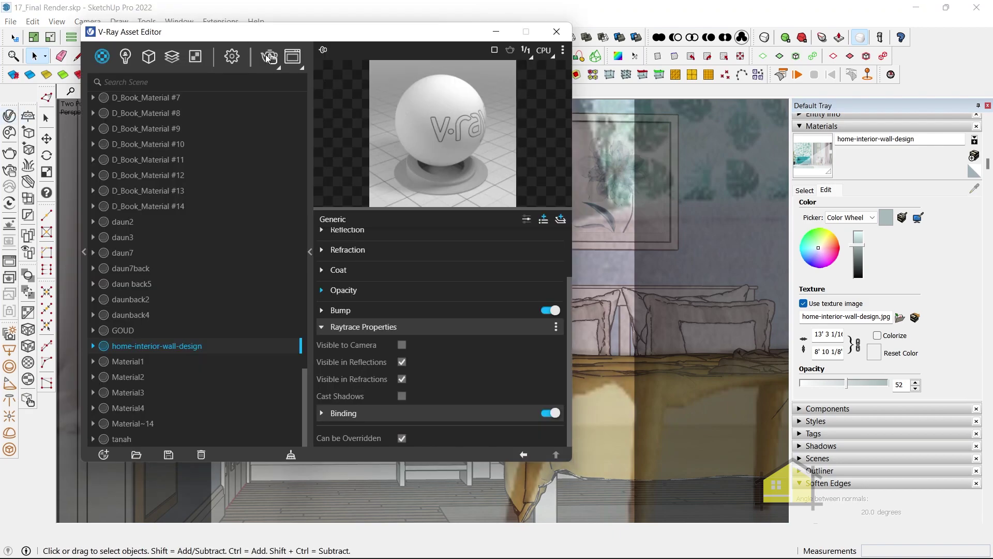
pyautogui.click(269, 57)
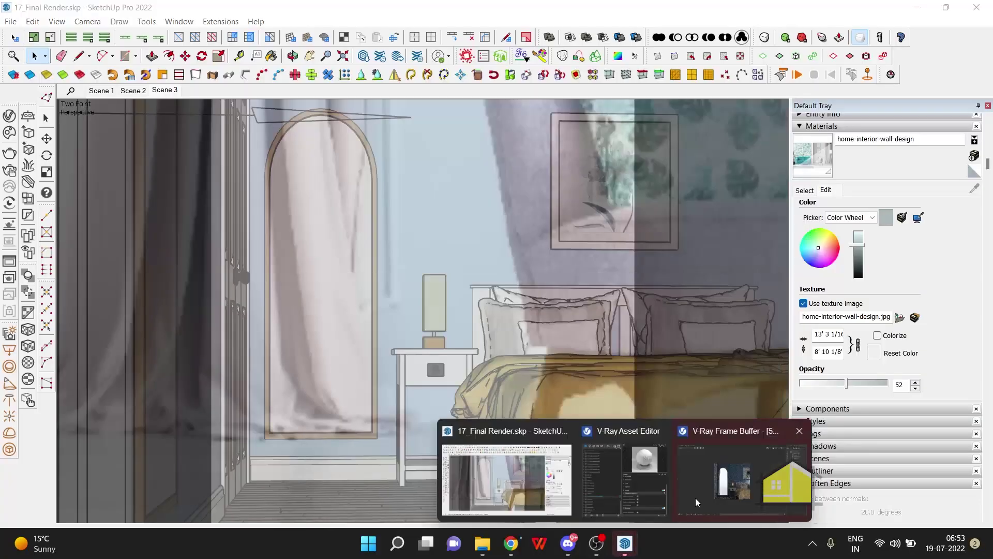
pyautogui.click(695, 498)
# Examine the arched mirror's reflection in the render at close range and in the full frame.
pyautogui.scroll(2, 396, 239)
pyautogui.scroll(-2, 355, 219)
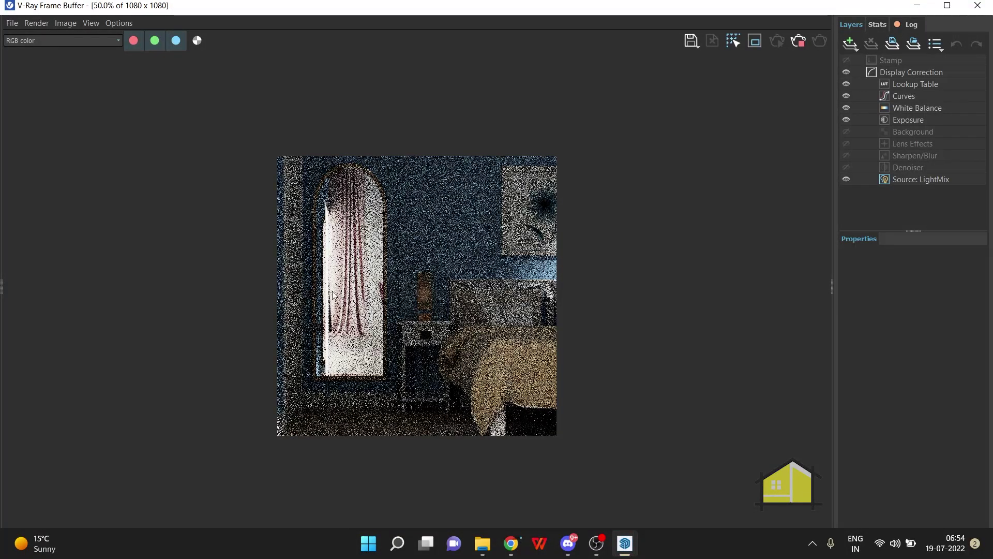
pyautogui.scroll(1, 336, 294)
pyautogui.scroll(-1, 324, 340)
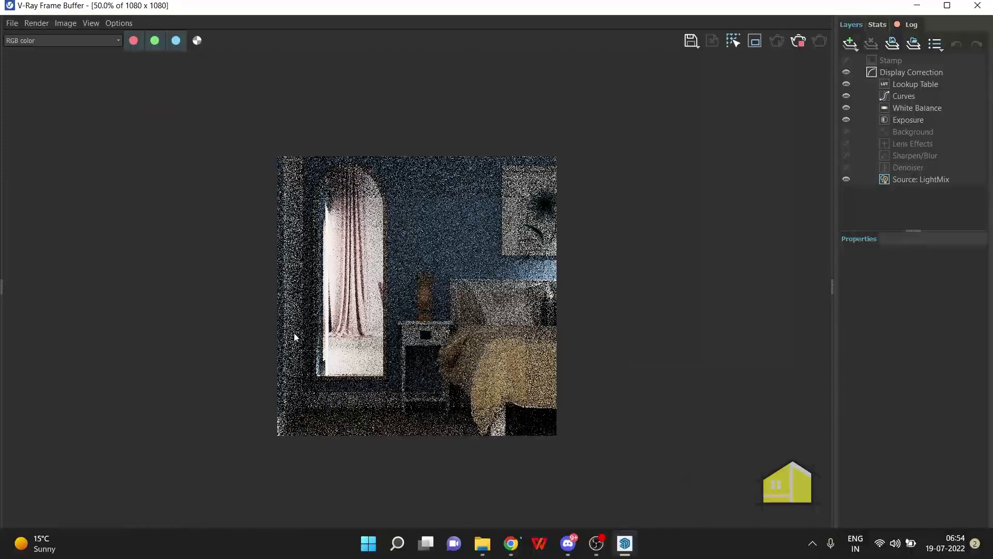
pyautogui.scroll(1, 345, 234)
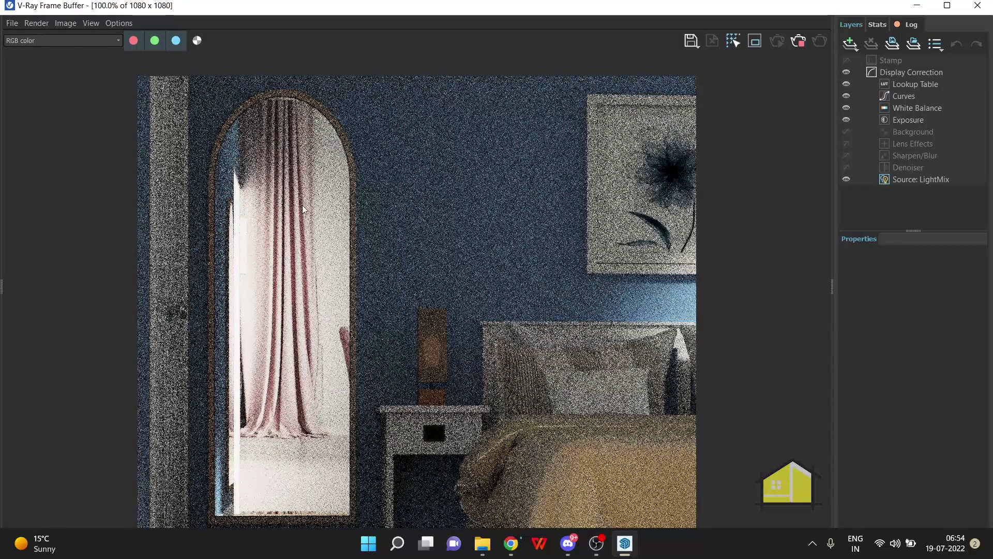
pyautogui.scroll(-2, 327, 230)
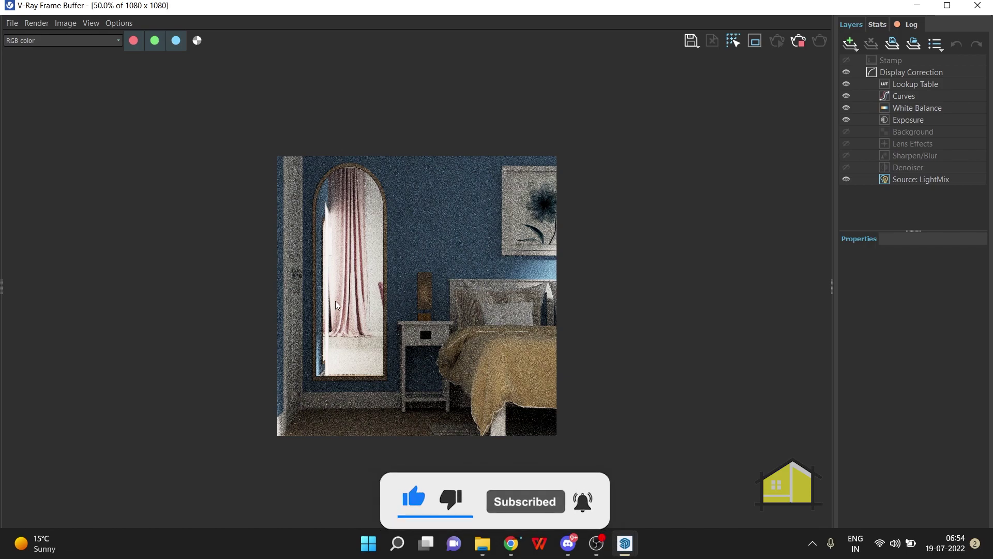
pyautogui.scroll(1, 335, 300)
pyautogui.scroll(-2, 321, 294)
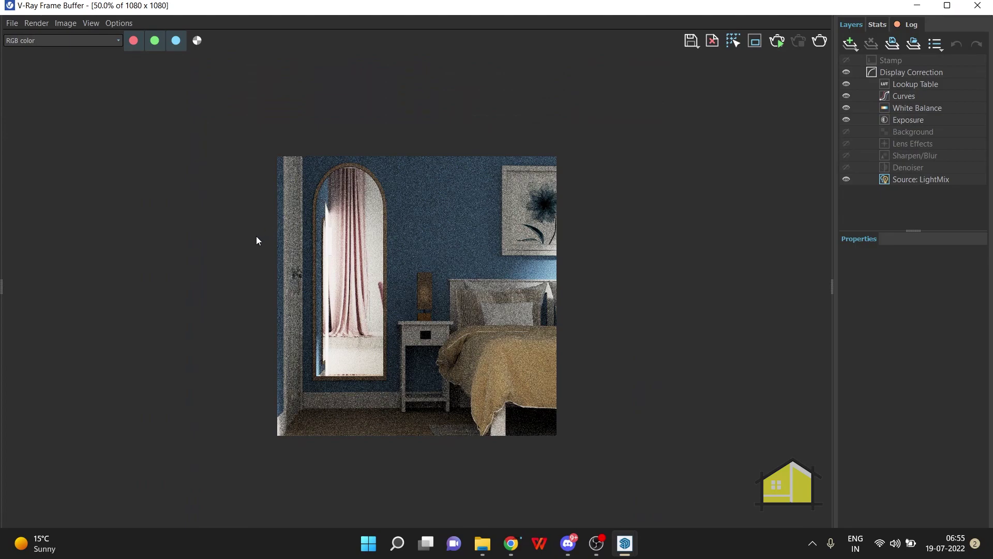